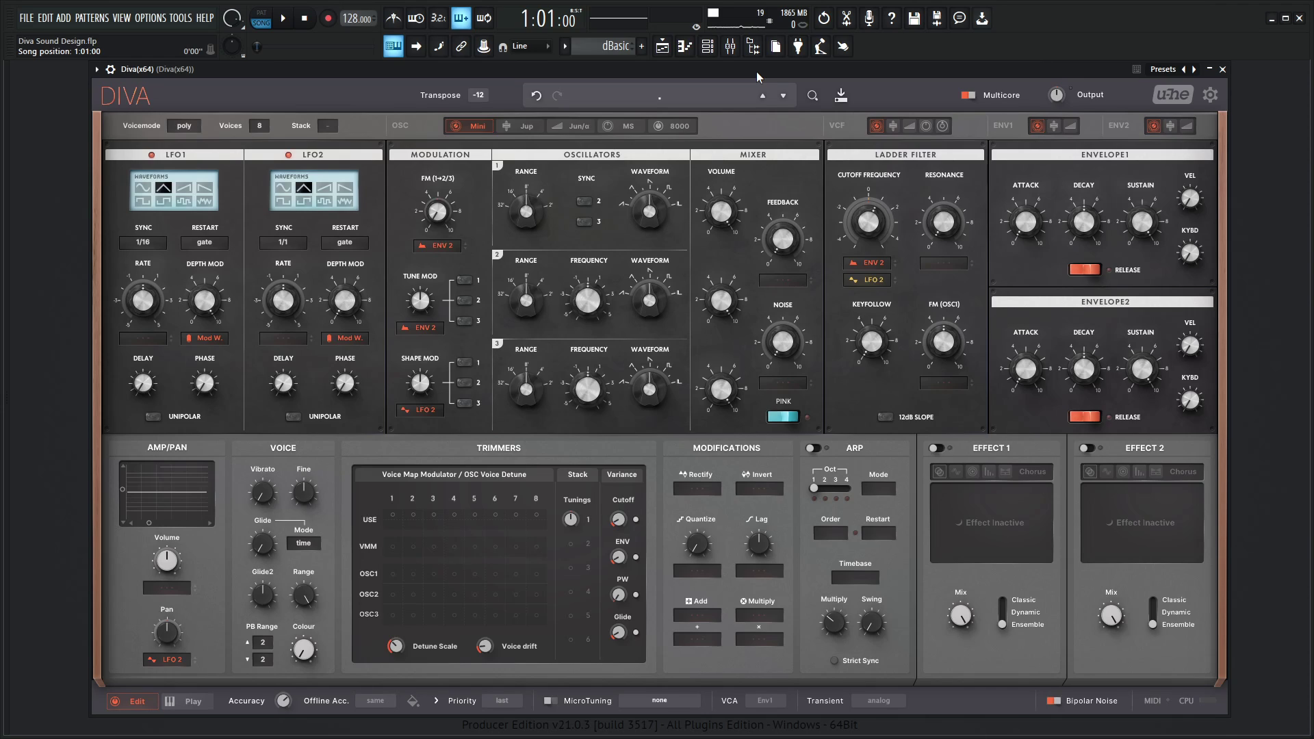
Step: Turn the mixer volumes of oscillators 2 and 3 down to 0
right_click(655, 96)
drag(722, 297, 725, 586)
drag(726, 389, 734, 541)
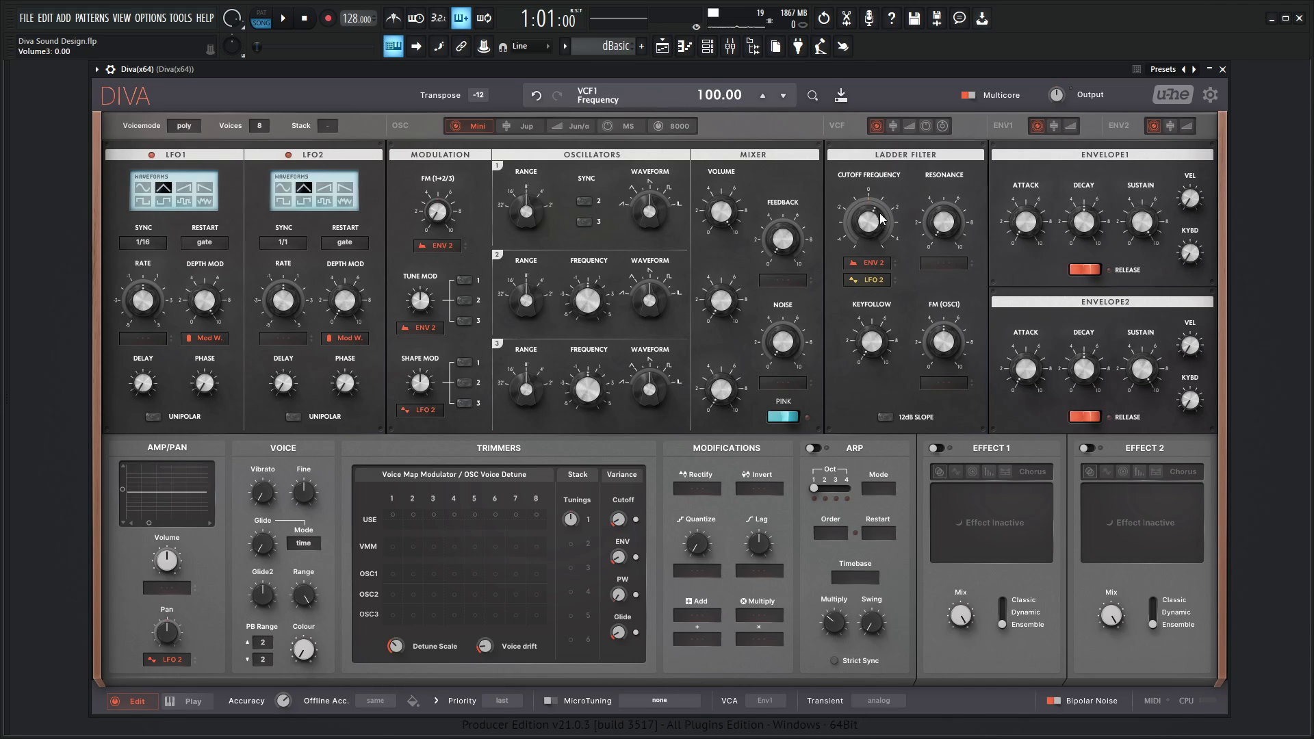
Step: Open the ladder filter's cutoff frequency to 150, reset the transpose to 0 and audition a note
drag(877, 220, 878, 105)
key(b)
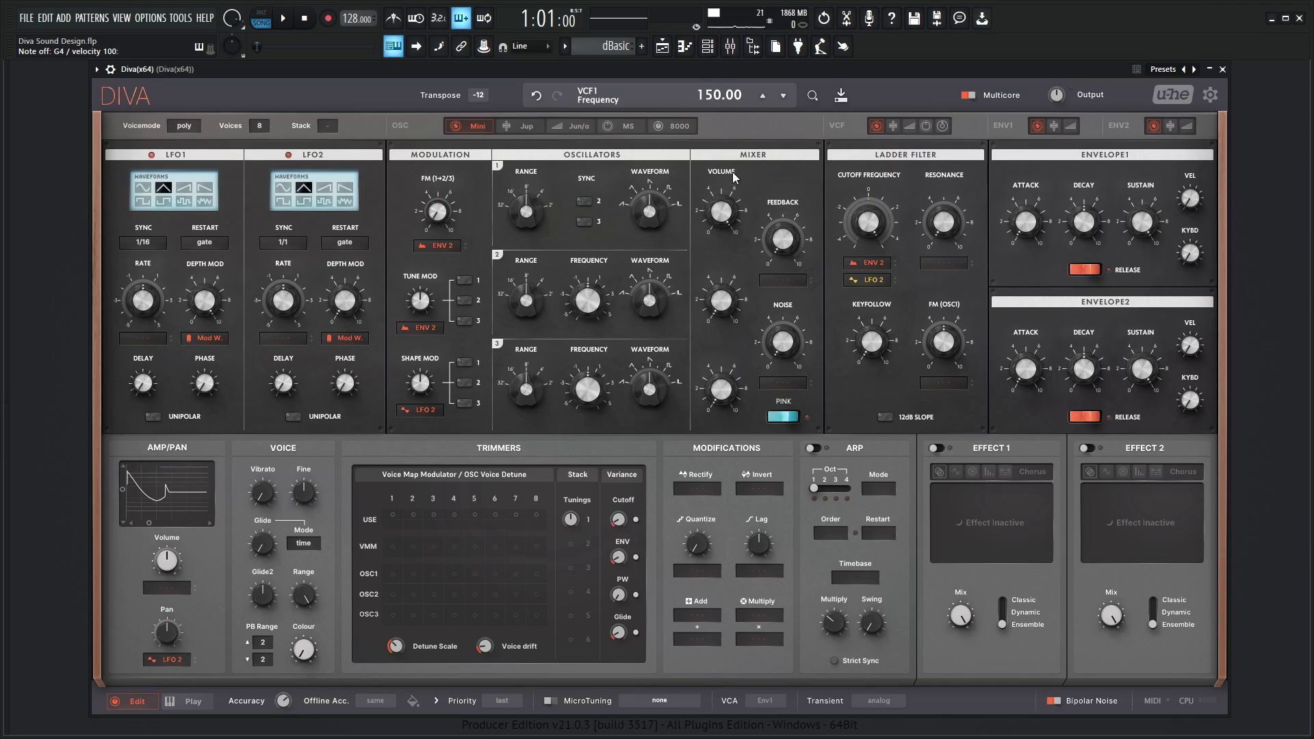
click(487, 93)
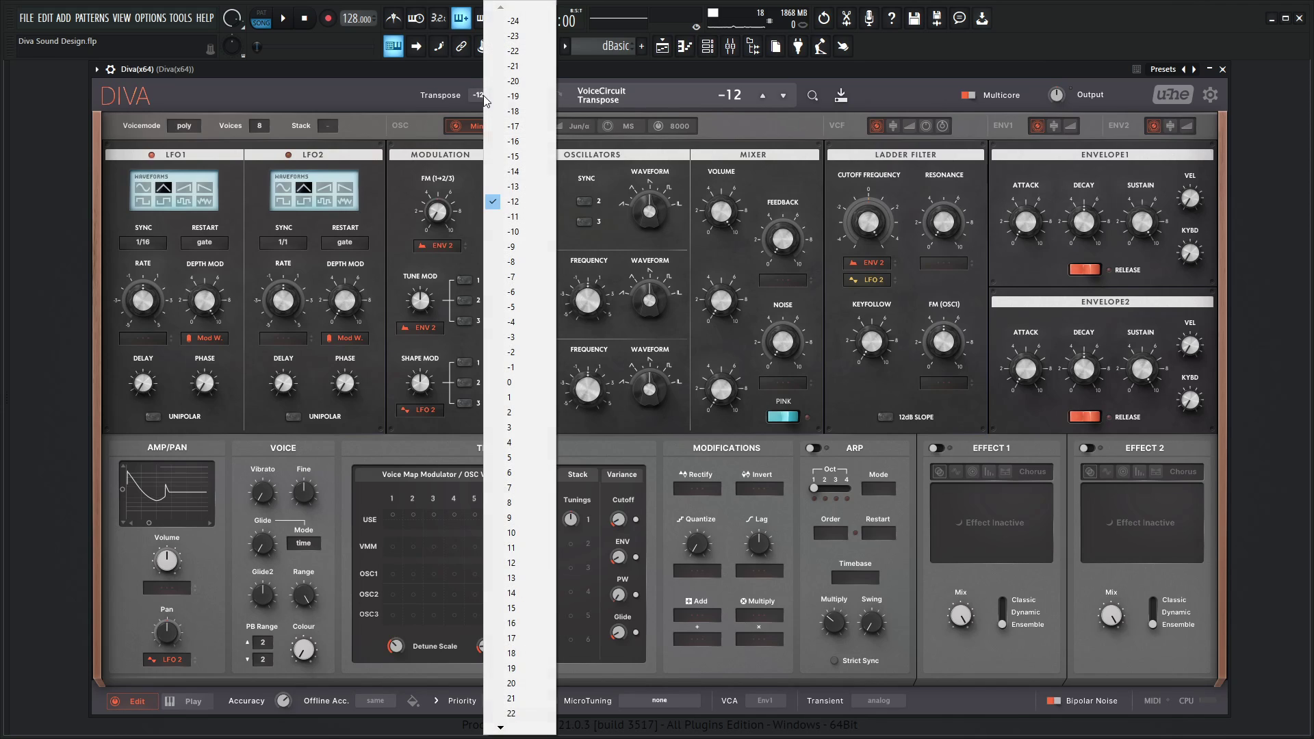
click(506, 382)
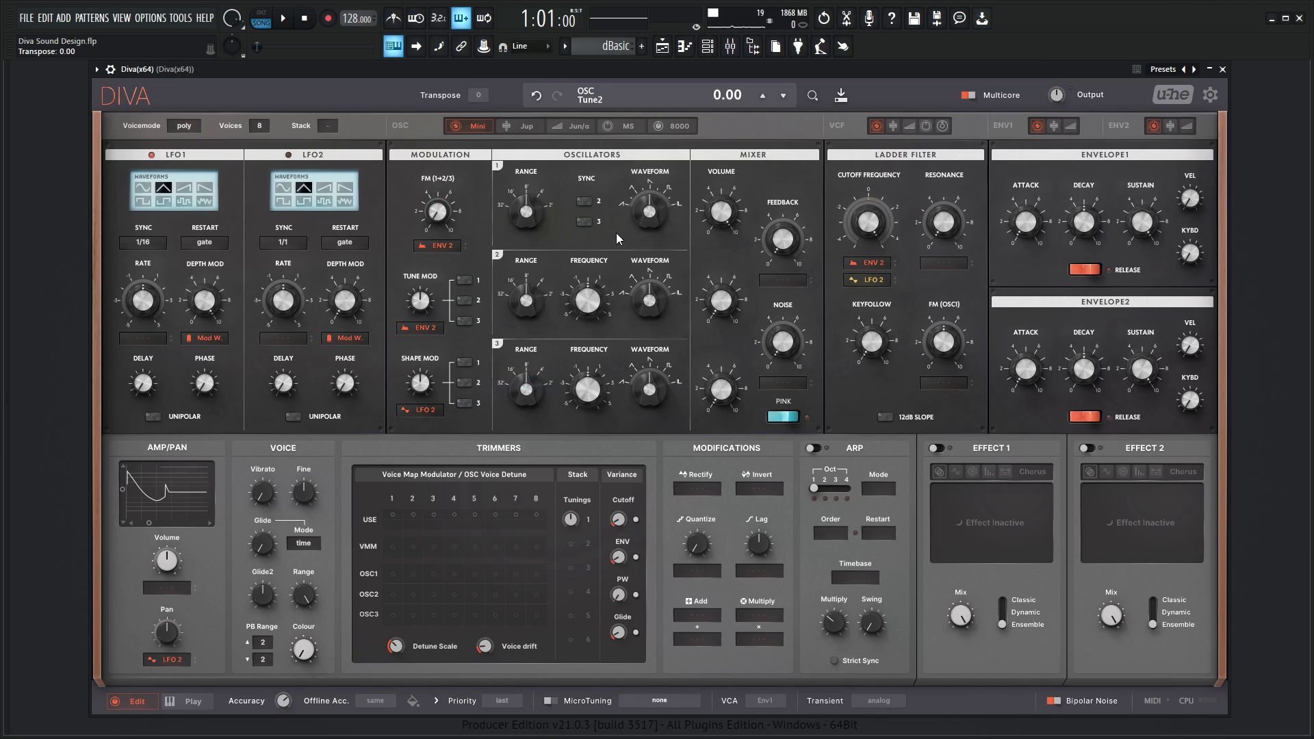
key(b)
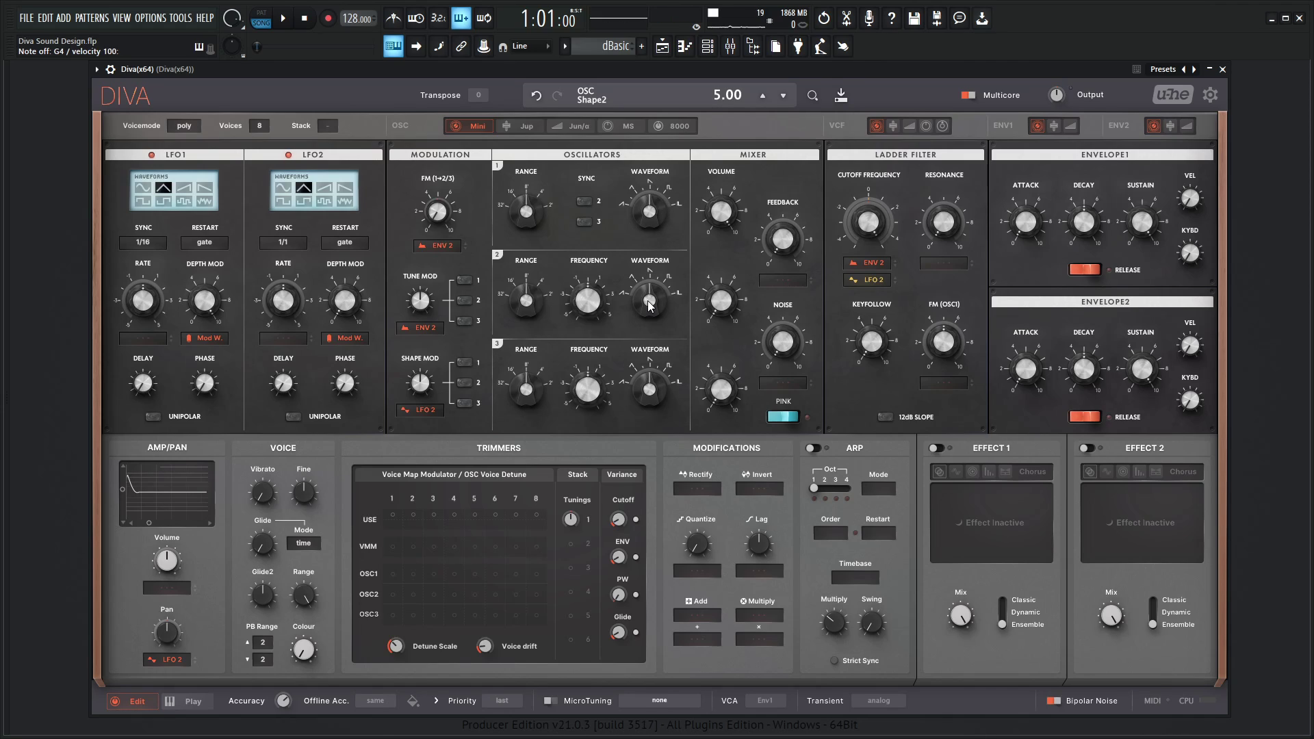
Step: Change oscillator 2's waveform and lower its range, auditioning the result with a note
drag(650, 297, 651, 293)
drag(530, 307, 534, 340)
key(b)
Step: Raise oscillator 2's mixer volume to 79 and audition the blend with a few notes
mouse_move(721, 305)
mouse_down()
mouse_move(725, 284)
mouse_move(732, 312)
mouse_up()
key(h)
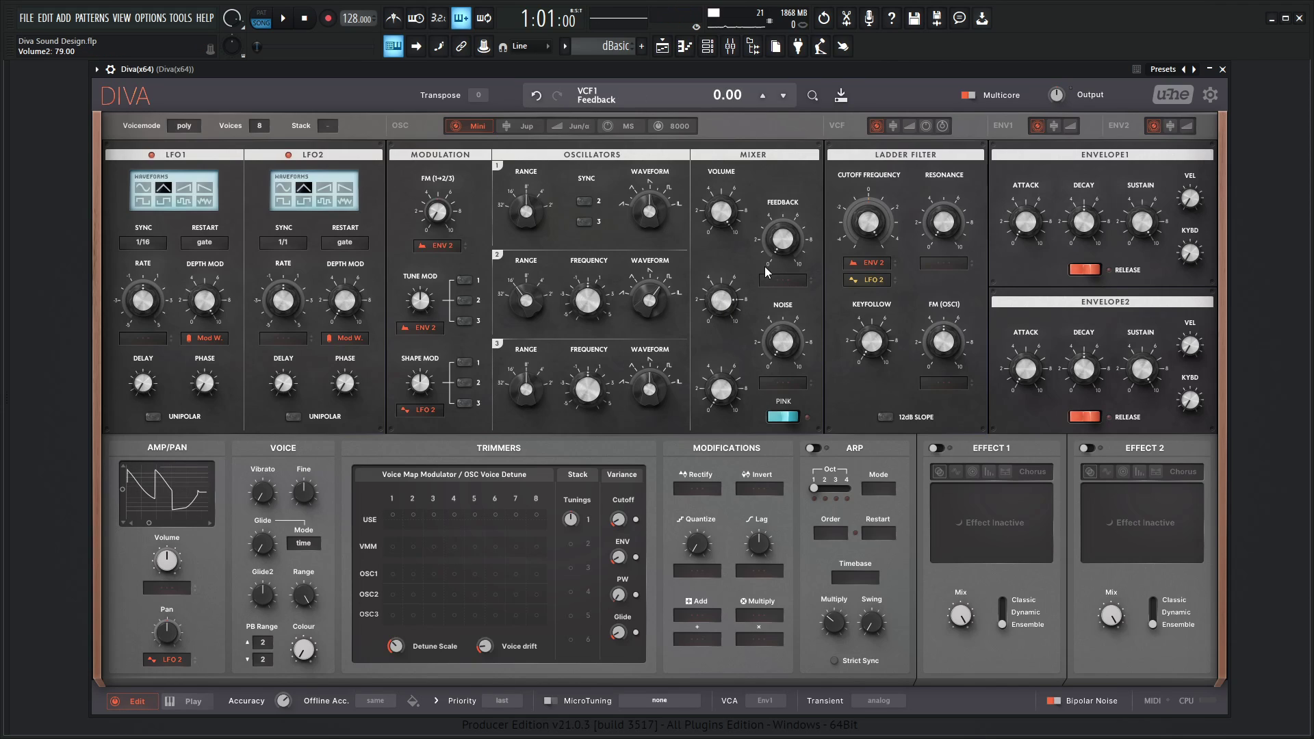
key(j)
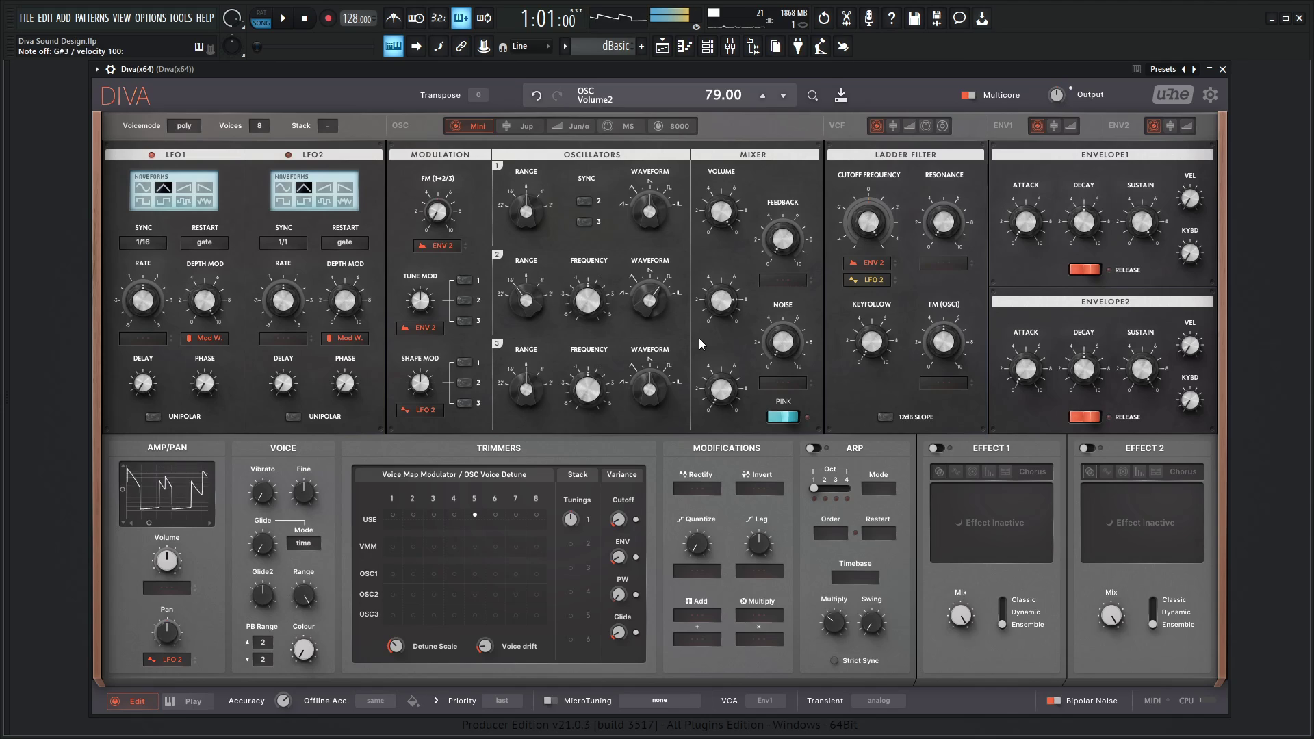
key(v)
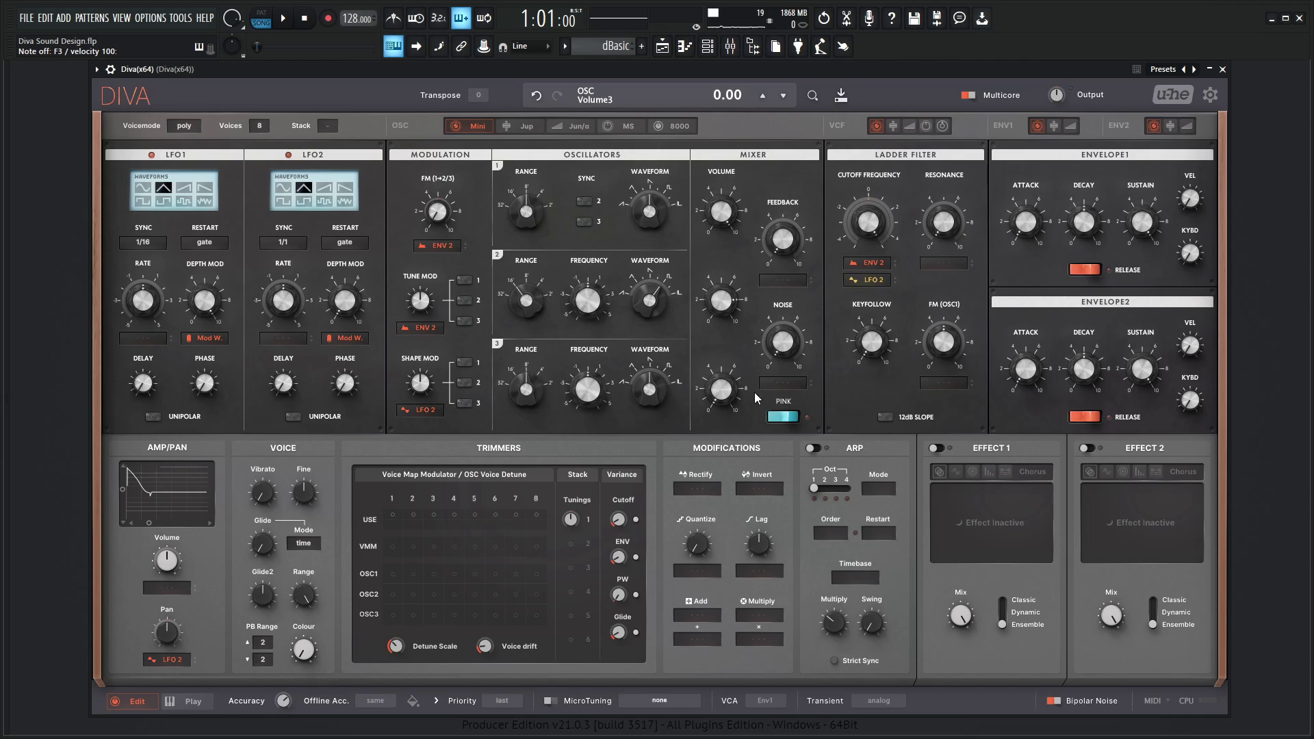
Step: Bring in oscillator 3 with a slight upward detune and lower the ladder filter's cutoff frequency to 40
drag(727, 393, 727, 352)
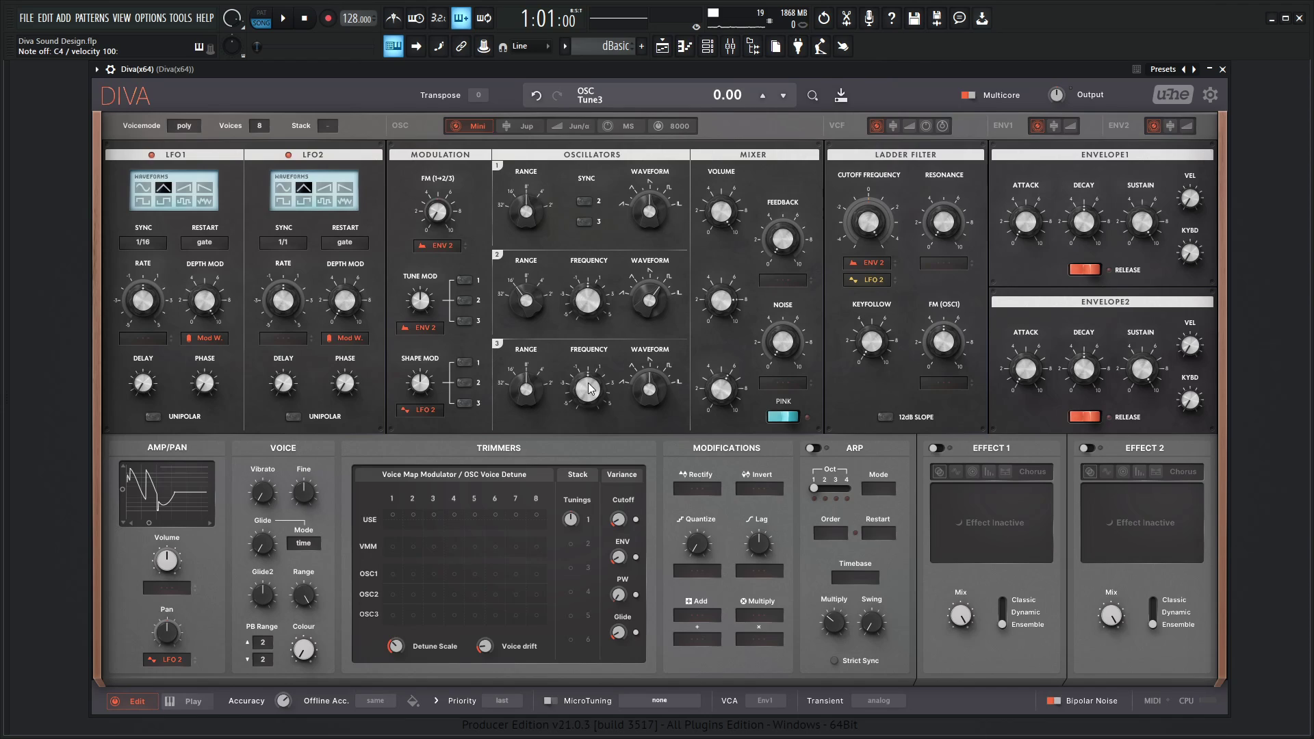
scroll(592, 390, up, 1)
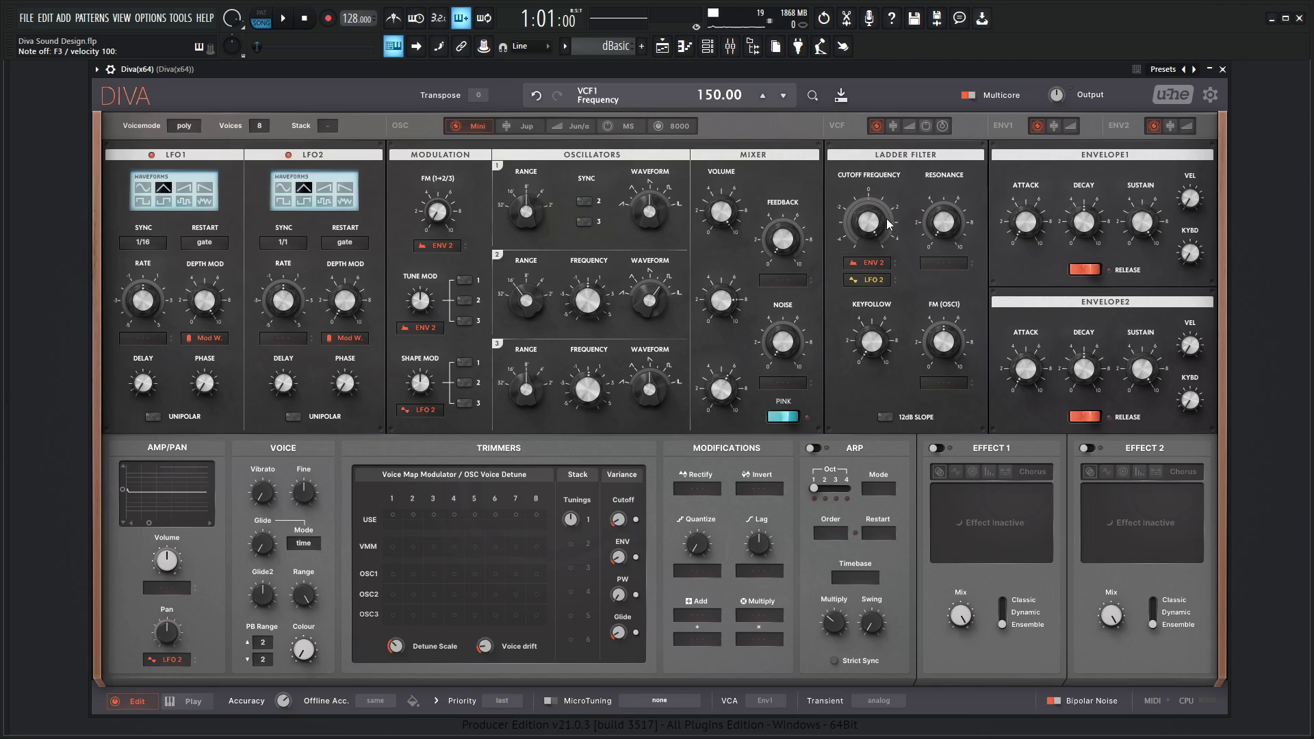
drag(871, 226, 861, 271)
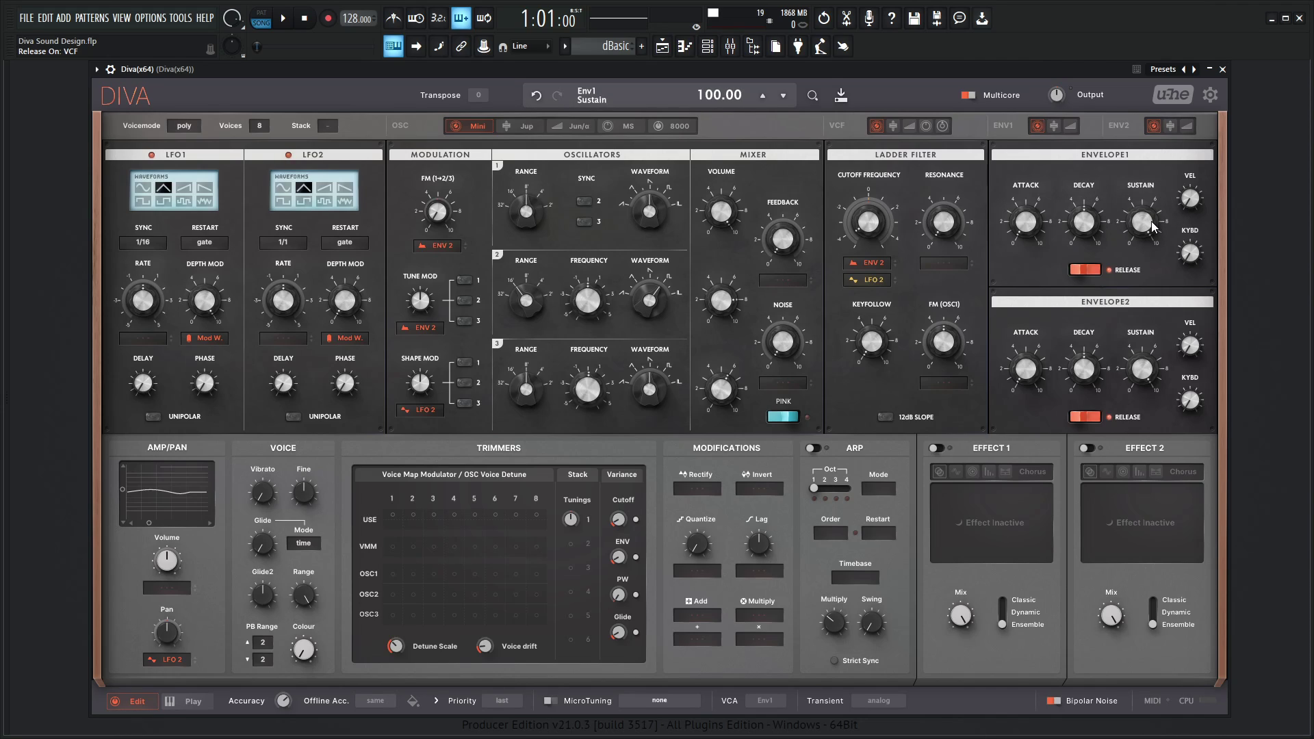
Step: Lower the sustain of both envelopes and set the decay to 34.50 for Envelope 1 and 28.50 for Envelope 2
drag(1155, 223, 1136, 238)
key(v)
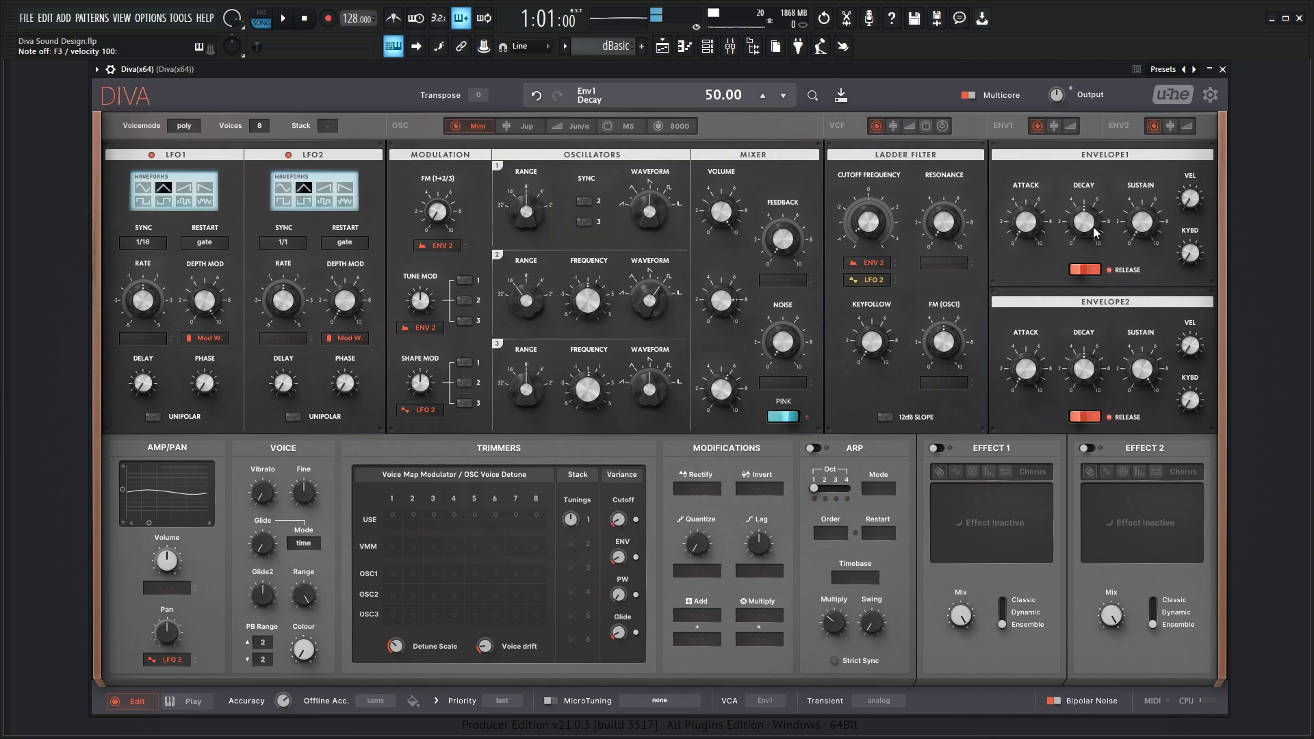
drag(1094, 230, 1087, 244)
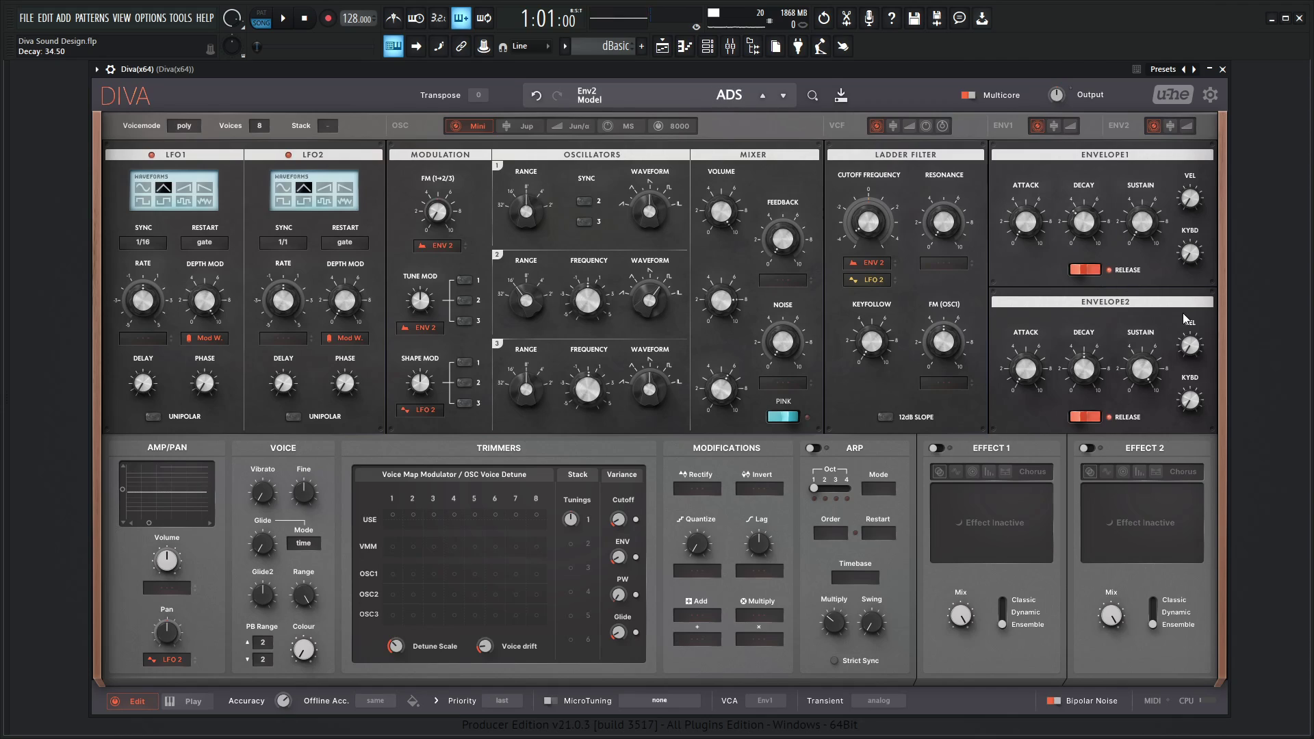
drag(1150, 366, 1210, 532)
drag(1085, 373, 1083, 401)
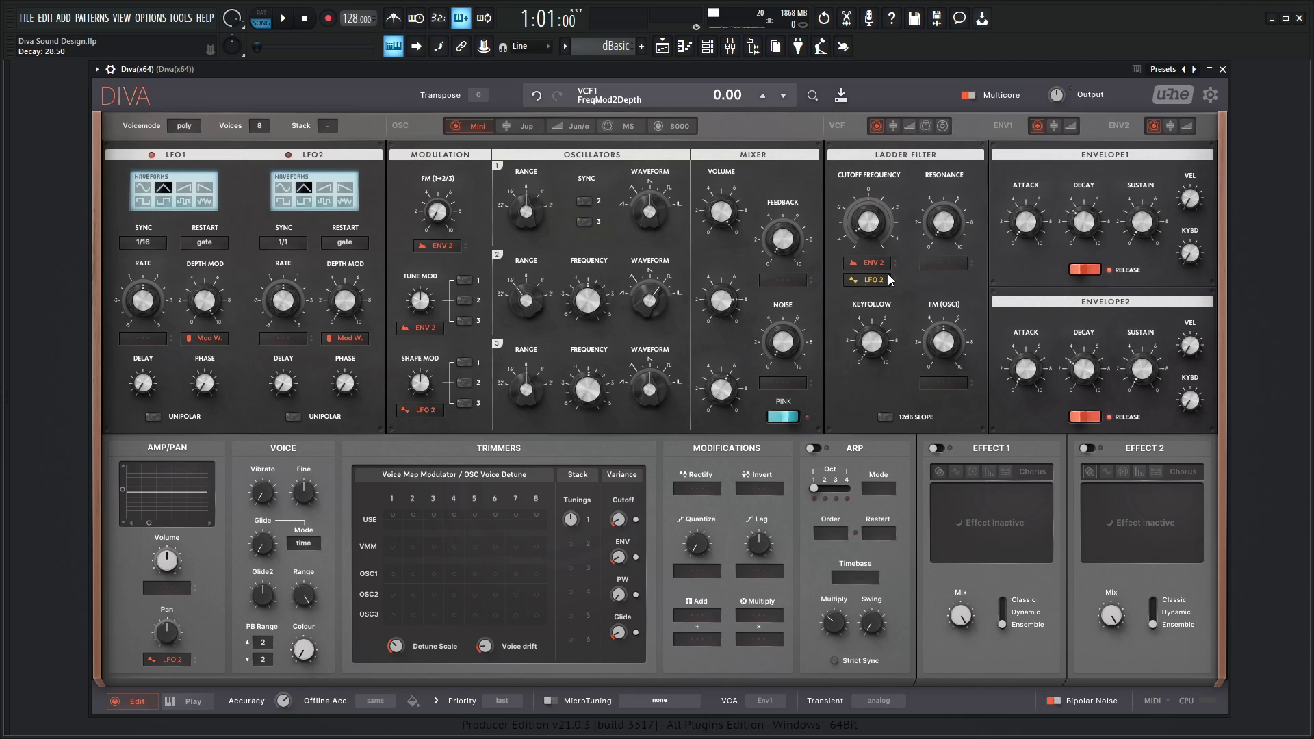
Step: Raise the ENV 2 modulation depth on the filter cutoff to 86 and a little beyond, and audition the note
drag(867, 269, 868, 238)
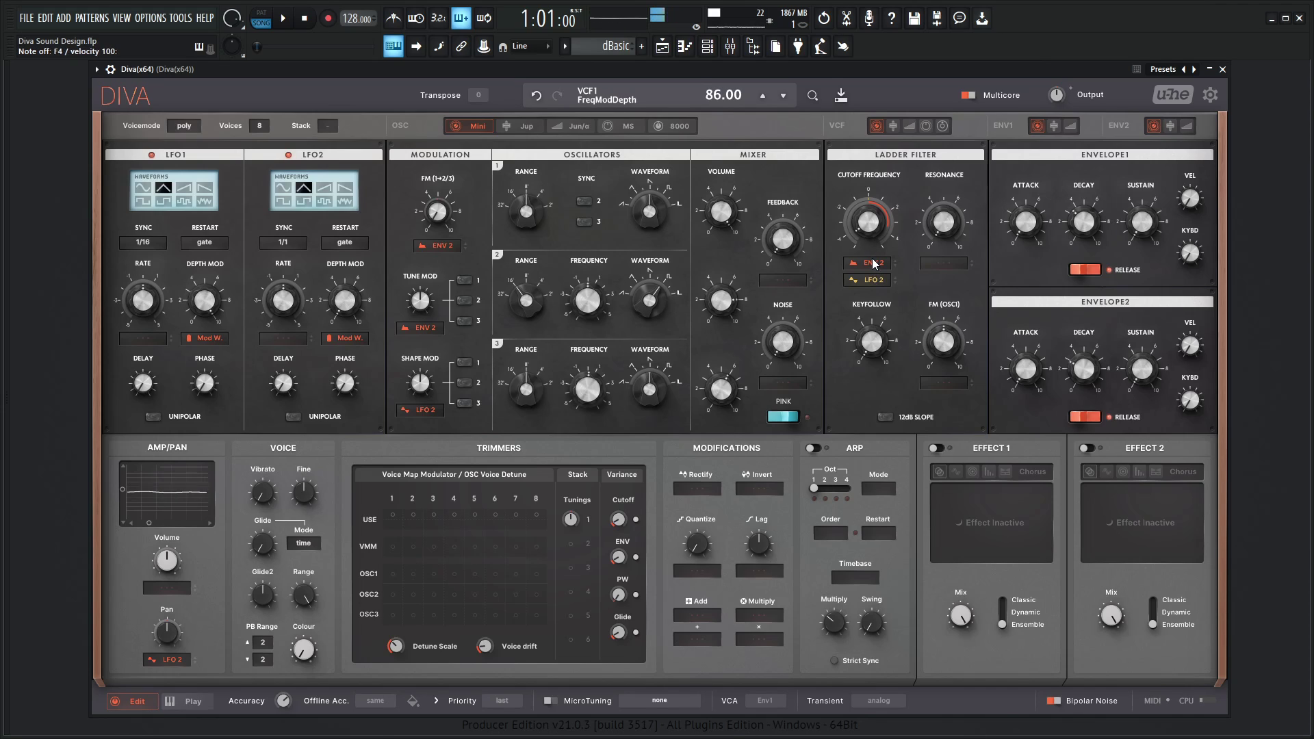
scroll(875, 265, up, 4)
key(v)
key(v)
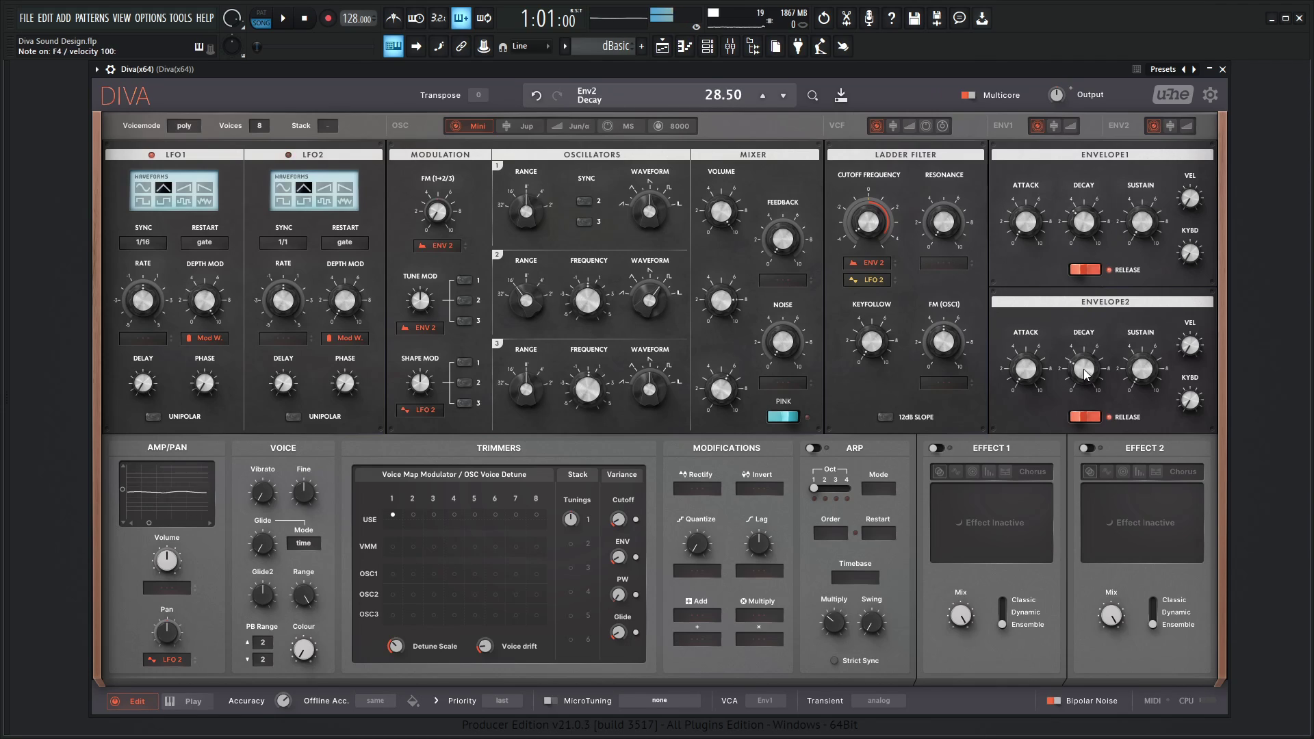
Step: Switch on the arpeggiator and adjust the decay times of Envelope 1 and Envelope 2
scroll(1085, 366, up, 5)
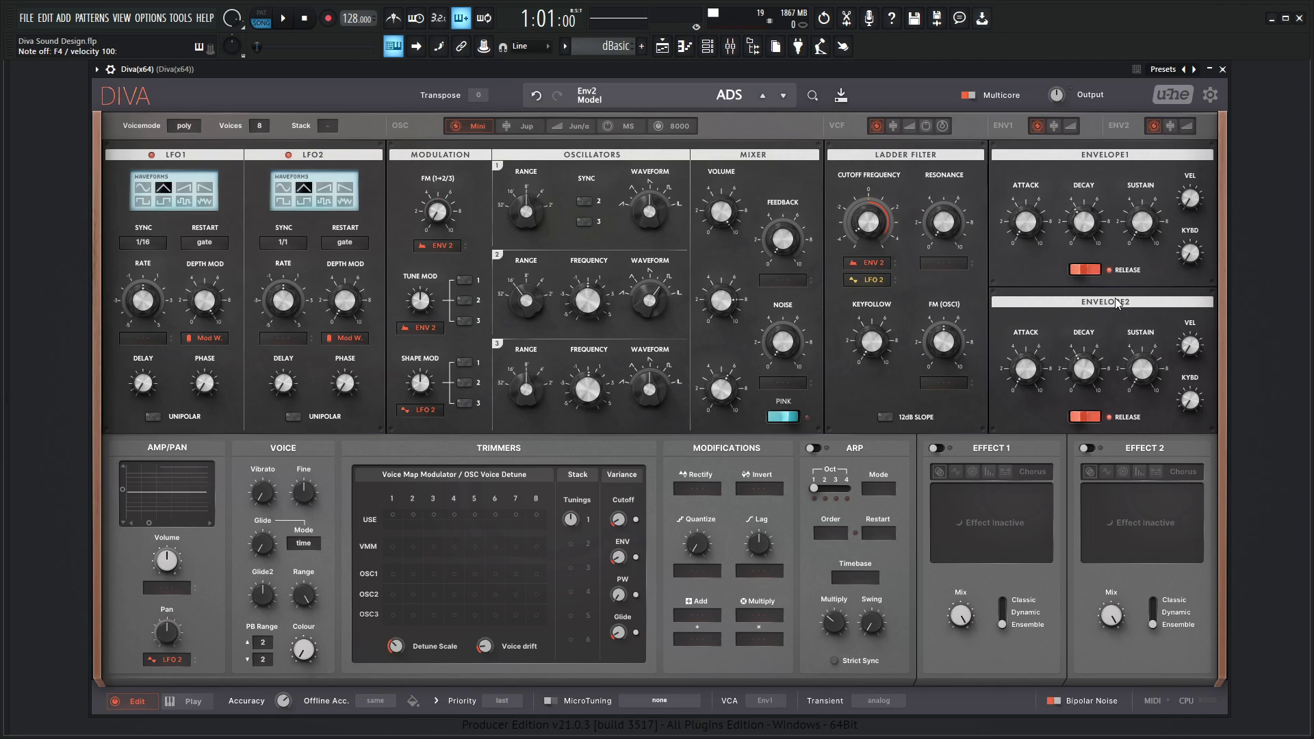
click(815, 449)
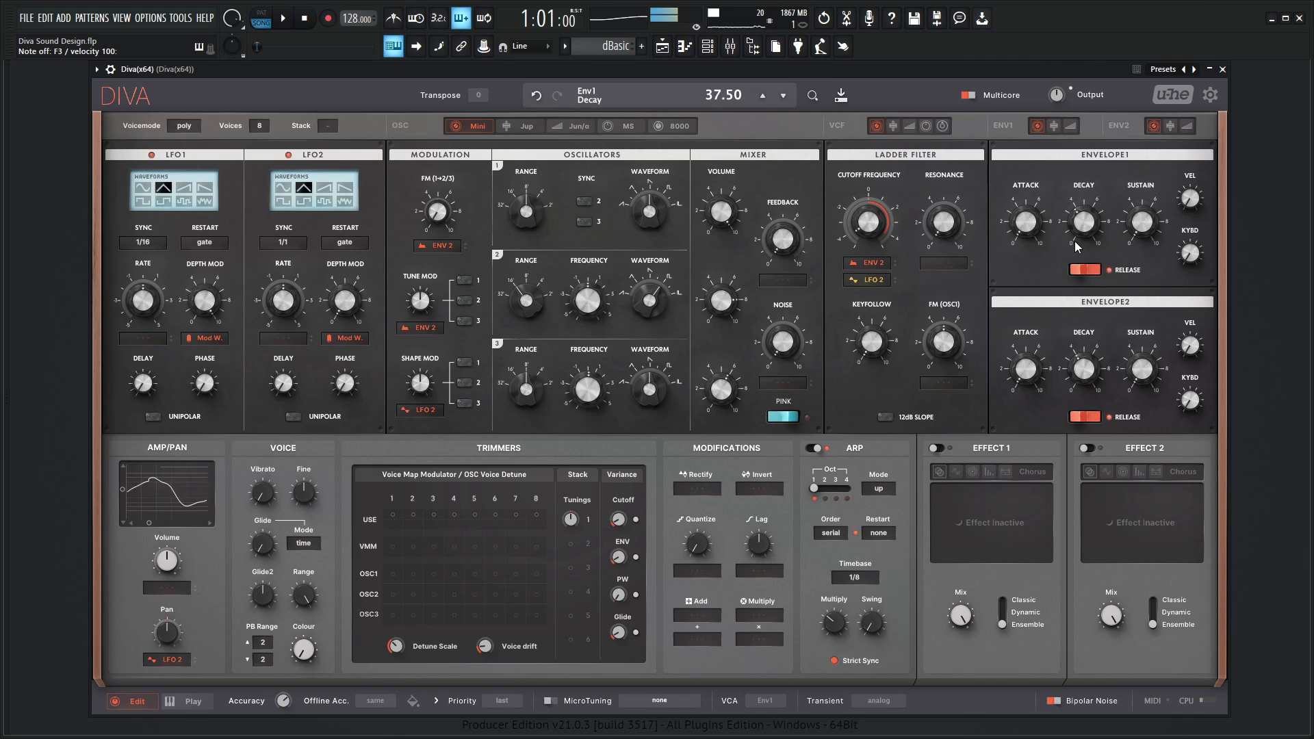
drag(1083, 221, 1079, 195)
drag(1084, 372, 1084, 374)
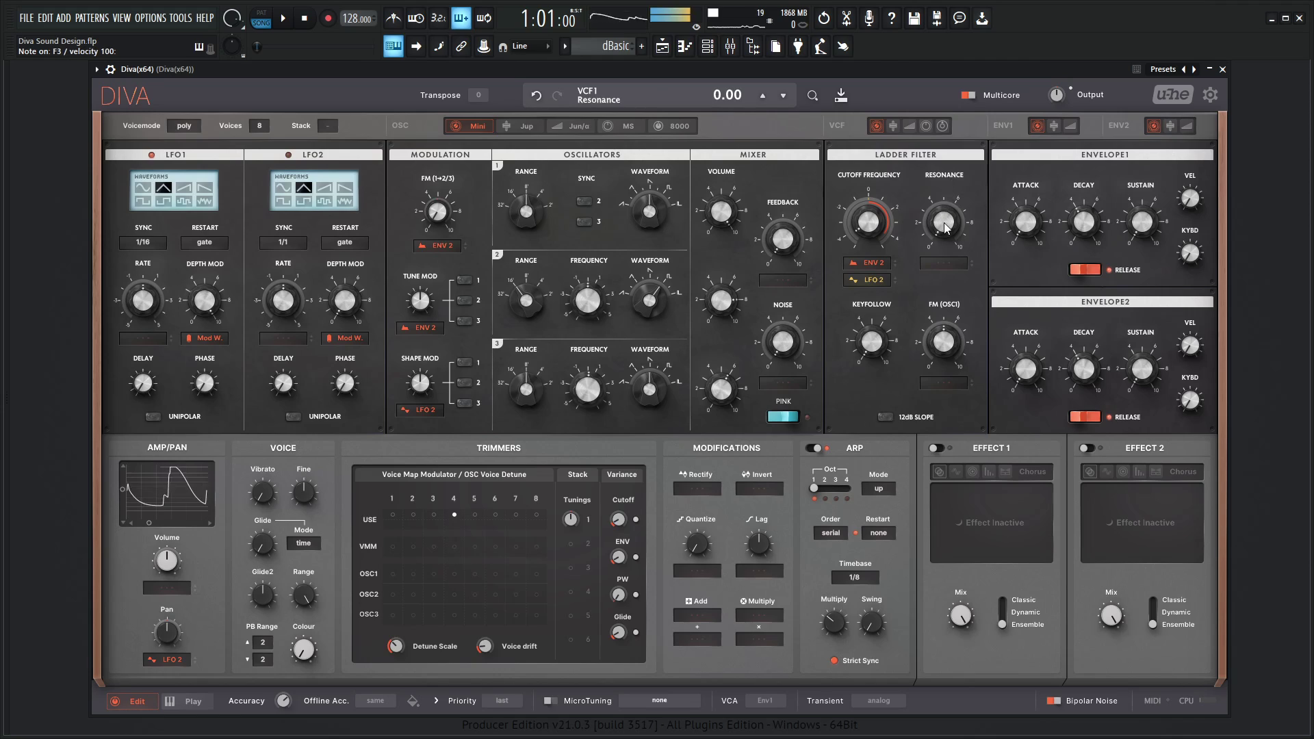
Step: Raise the ladder filter's resonance to 26.50 and fine-tune the decays of both envelopes
drag(942, 225, 948, 262)
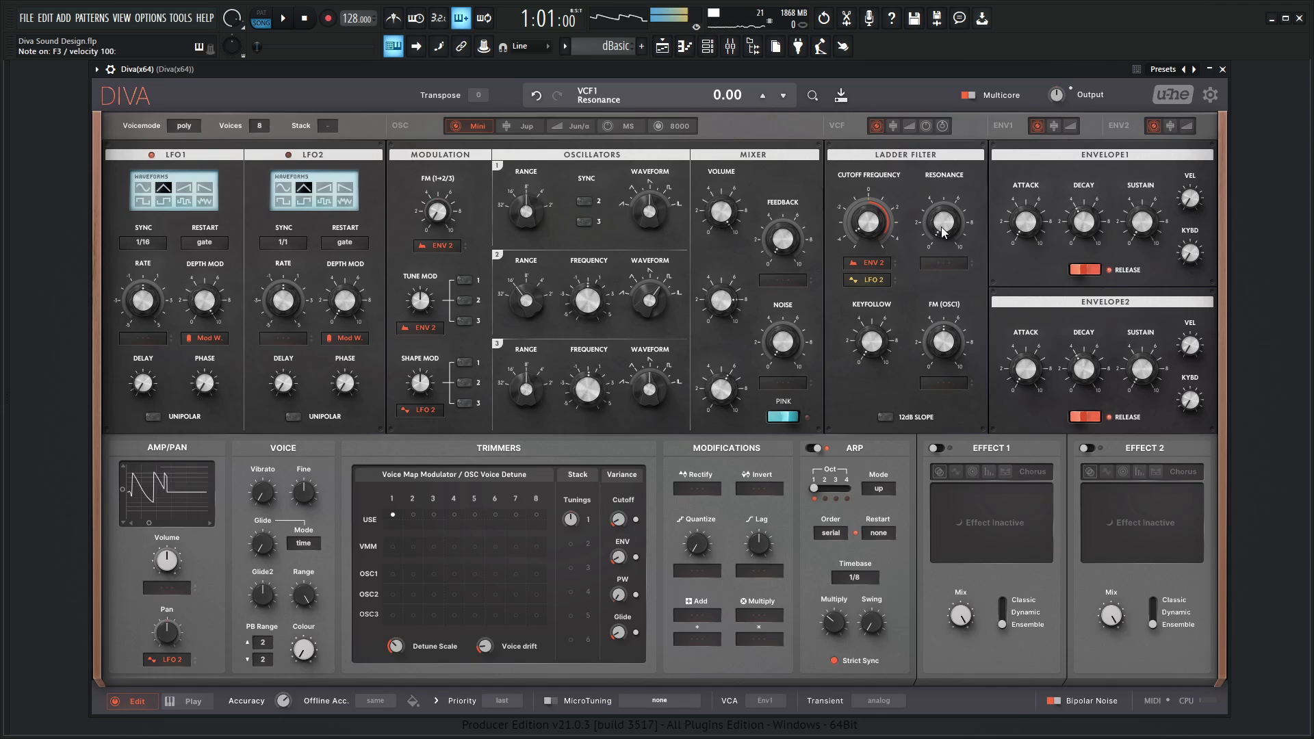
drag(942, 229, 937, 197)
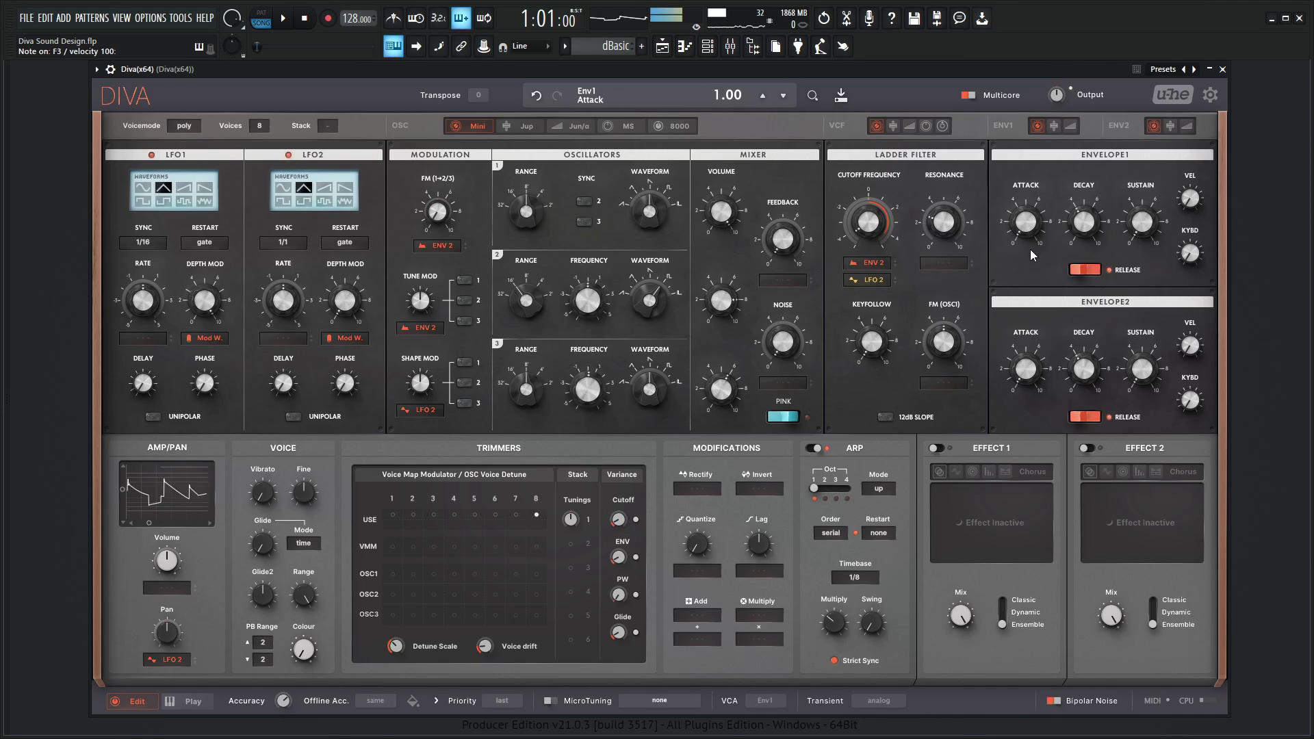
drag(1083, 376, 1083, 374)
mouse_move(1079, 213)
mouse_down()
mouse_move(1083, 227)
mouse_move(1082, 215)
mouse_up()
drag(1087, 368, 1089, 374)
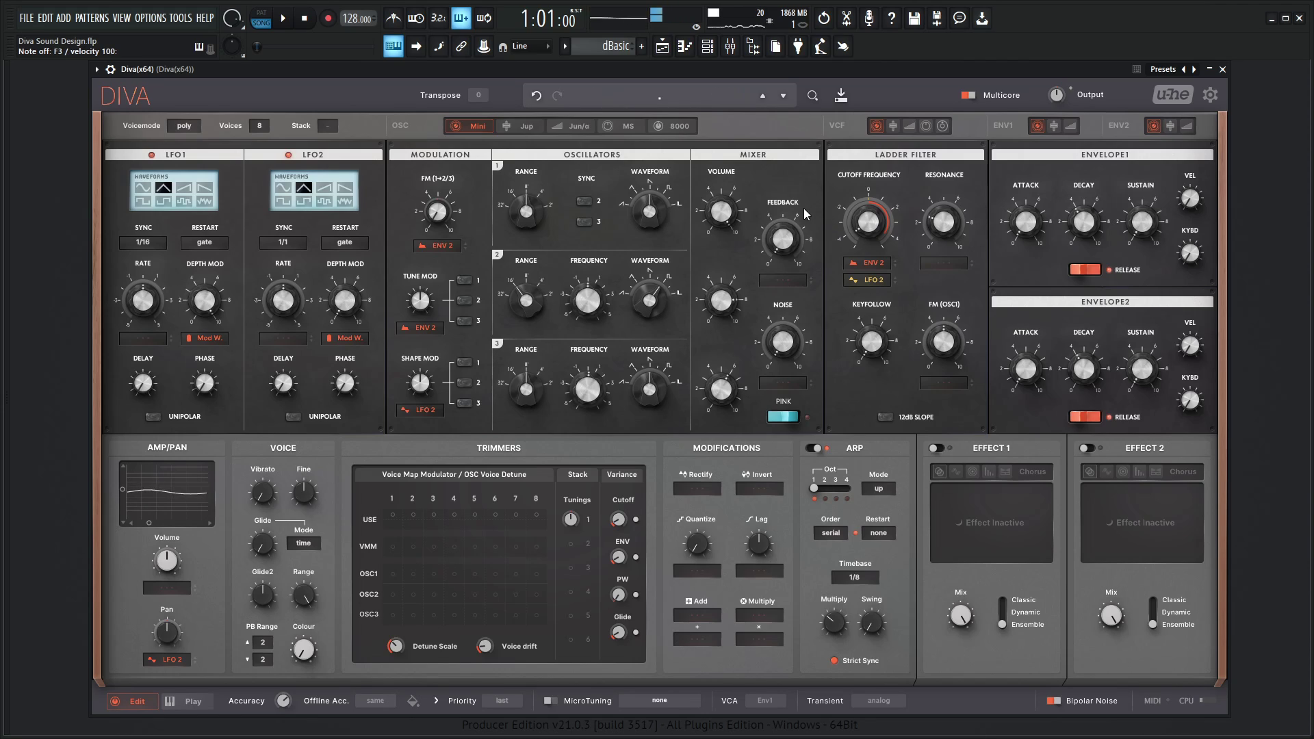
Step: Compare the sound with and without mixer feedback, set the feedback to 65 and audition it
drag(778, 246, 778, 152)
drag(791, 227, 798, 410)
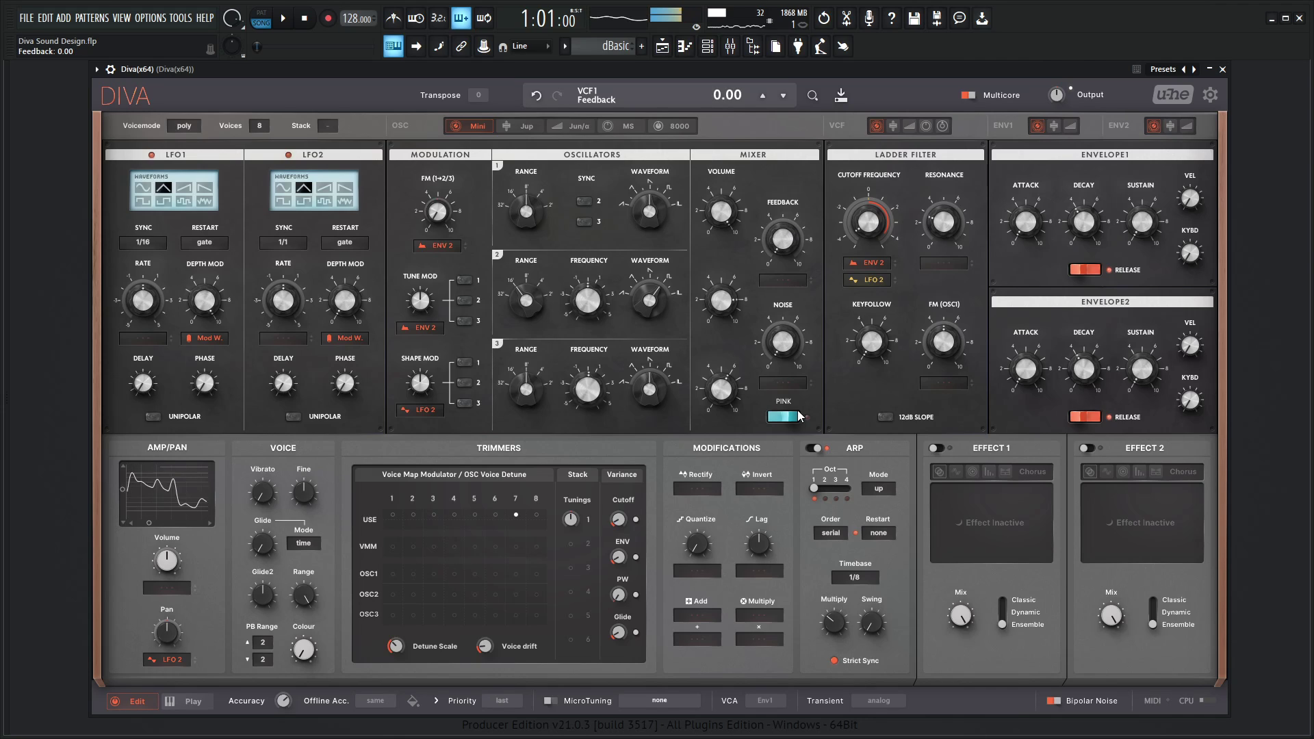
drag(790, 245, 792, 156)
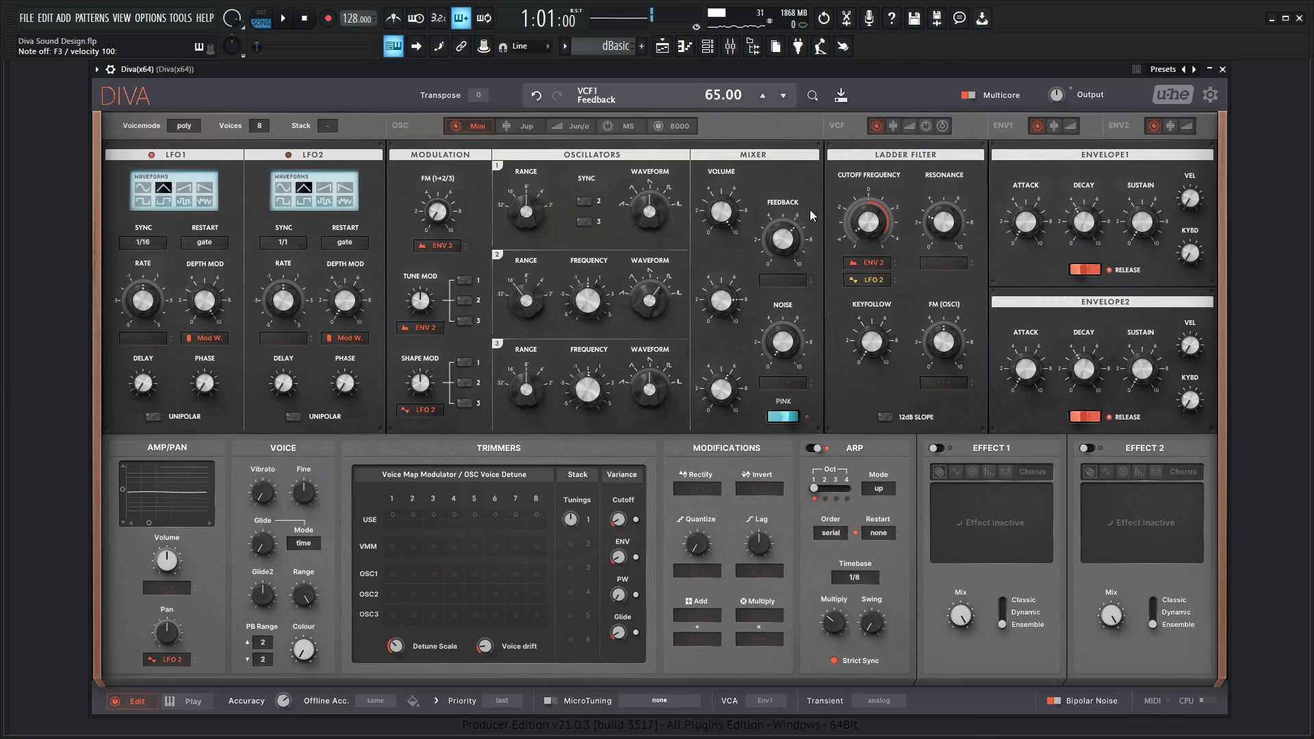
key(v)
key(v)
key(v)
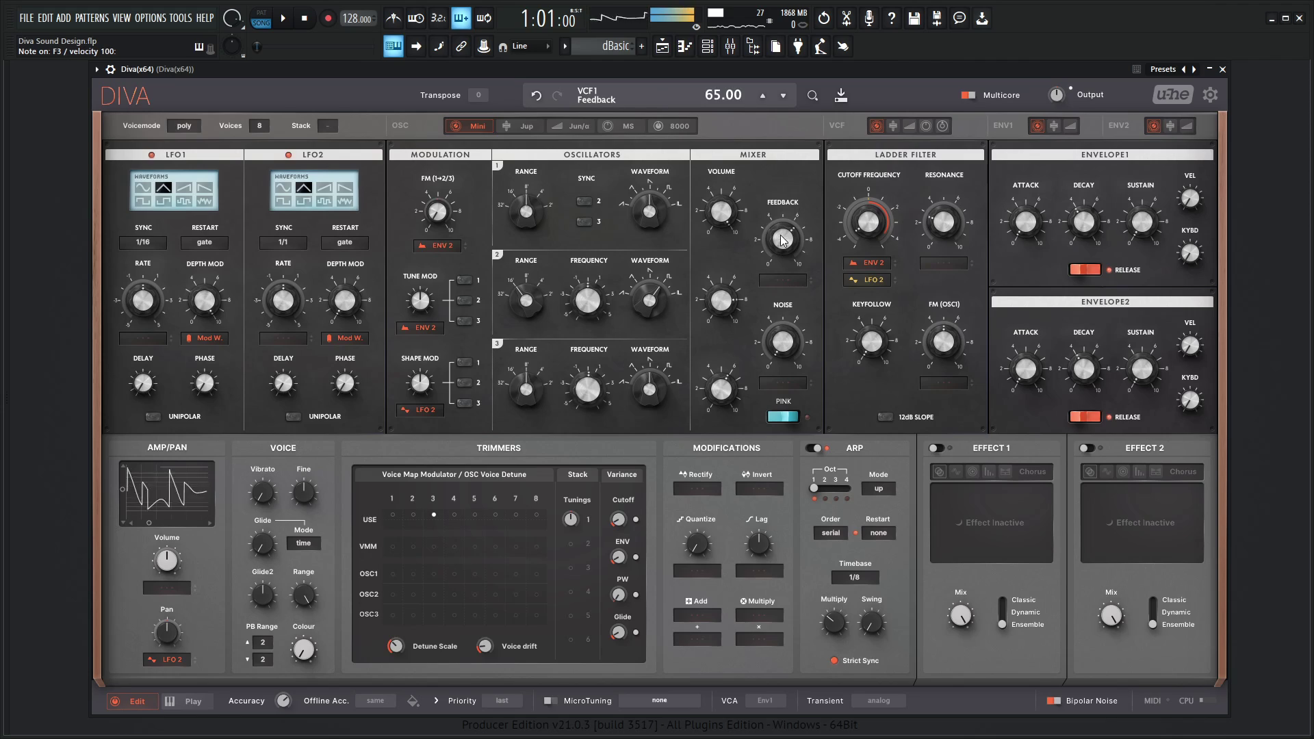
Step: Try the pink noise colour and a noise volume of 70 in the mixer
mouse_move(783, 342)
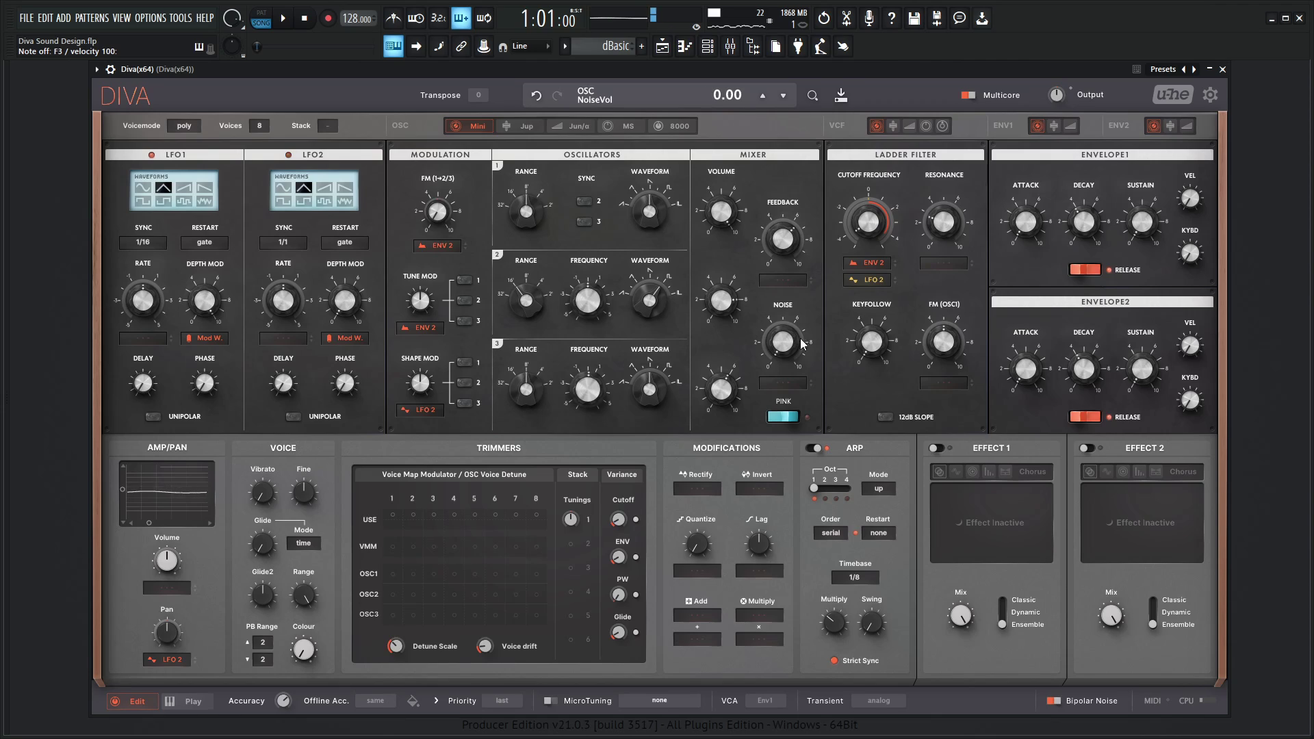
click(782, 417)
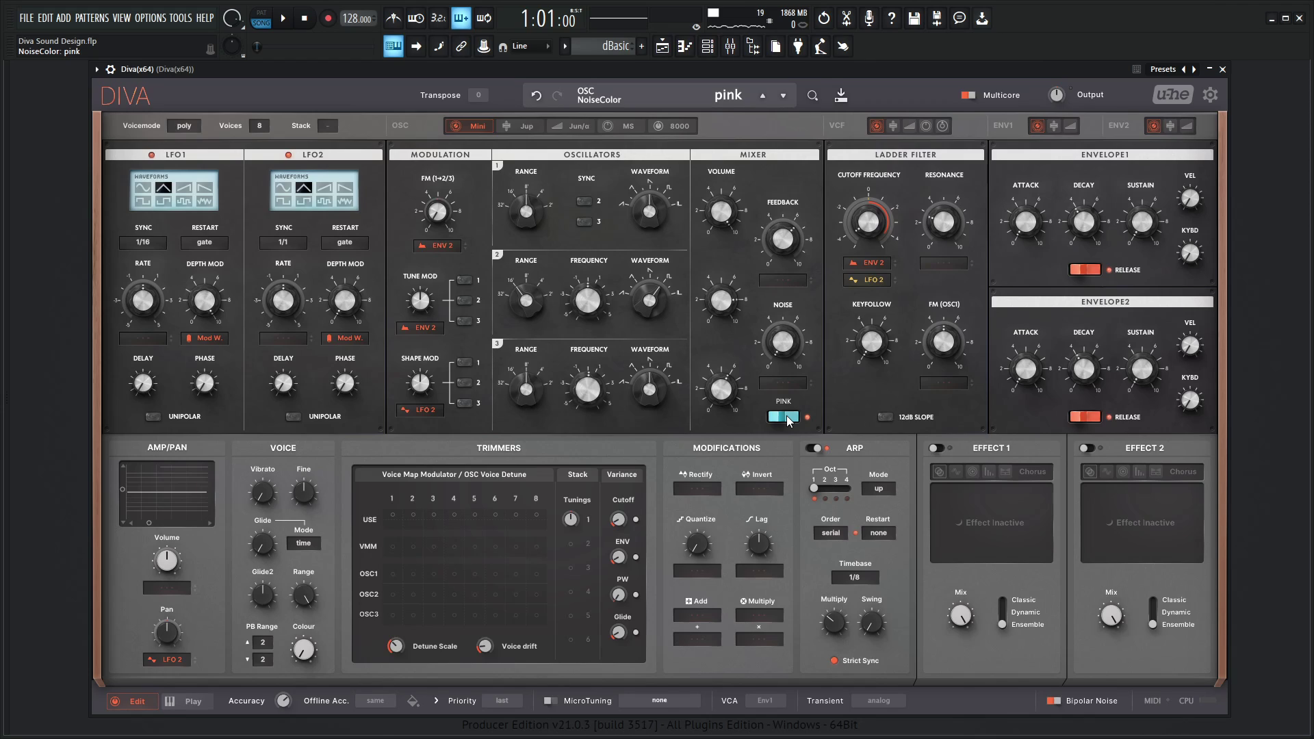
click(787, 416)
drag(794, 346, 776, 253)
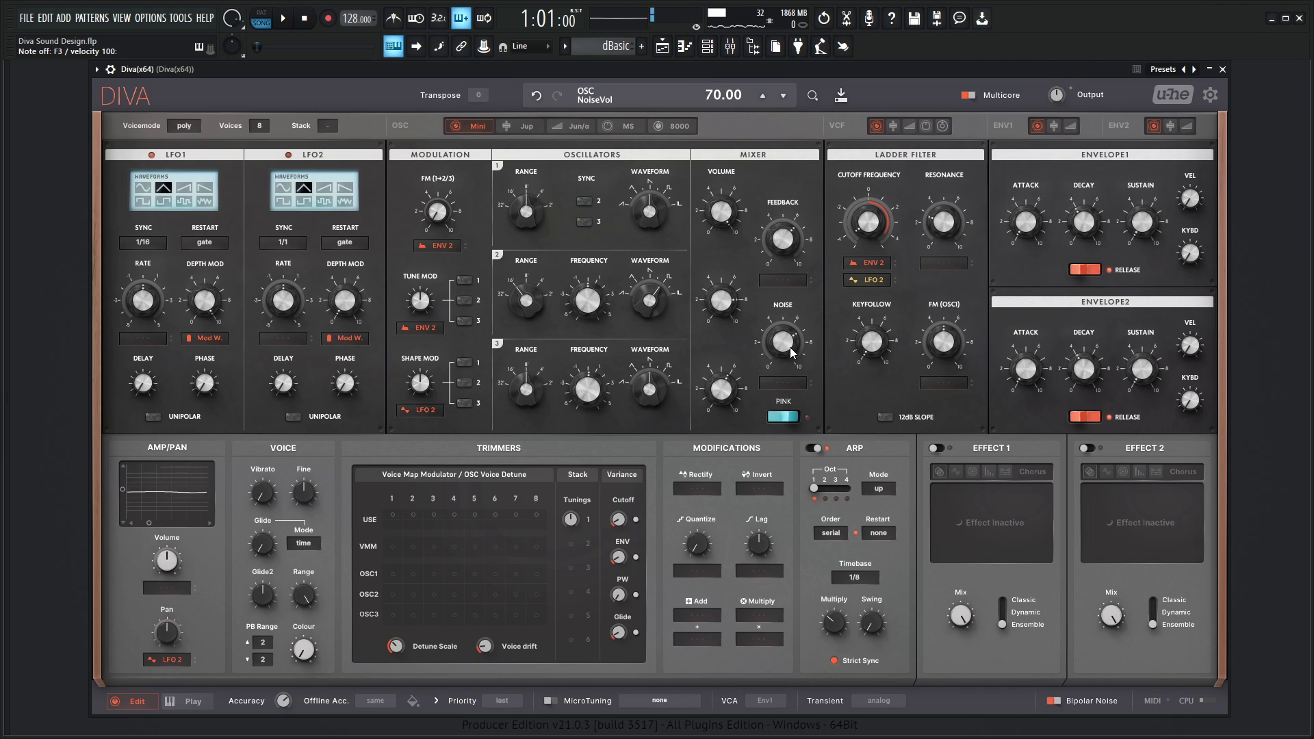
drag(790, 347, 790, 385)
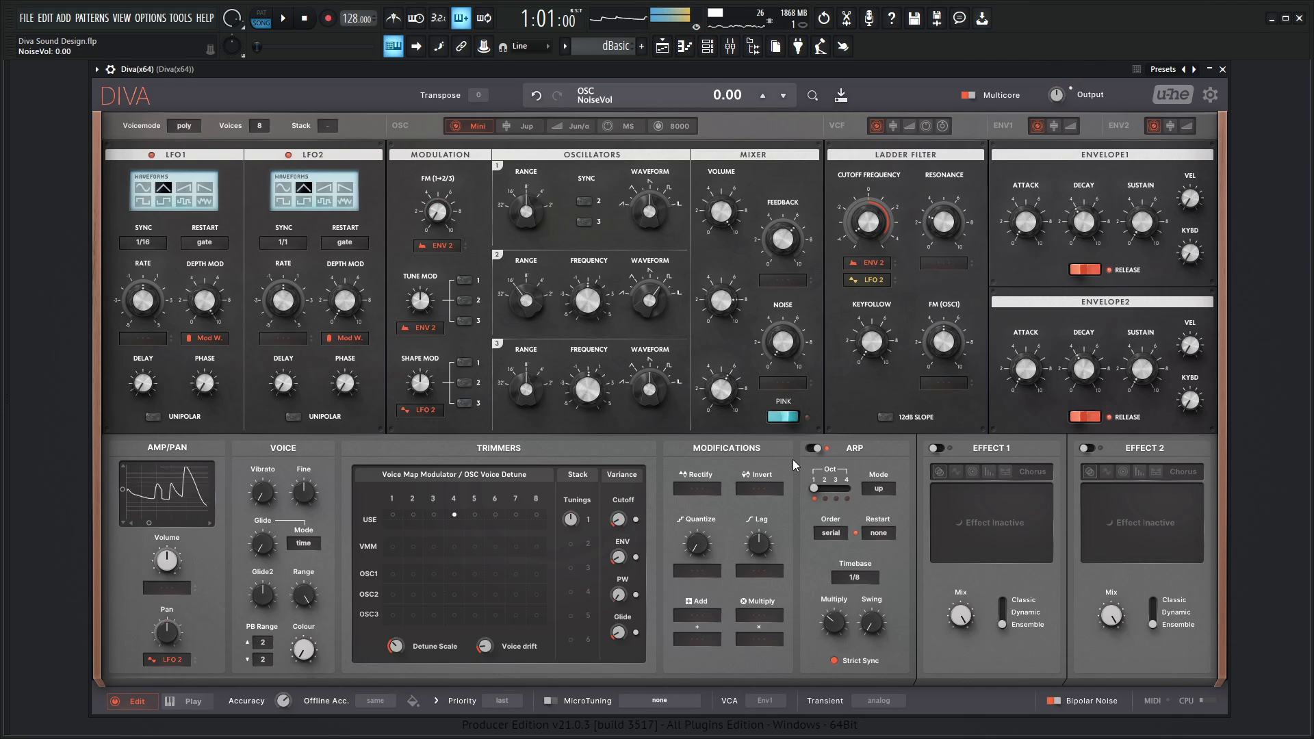
mouse_move(781, 350)
mouse_down()
mouse_move(778, 315)
mouse_move(783, 356)
mouse_up()
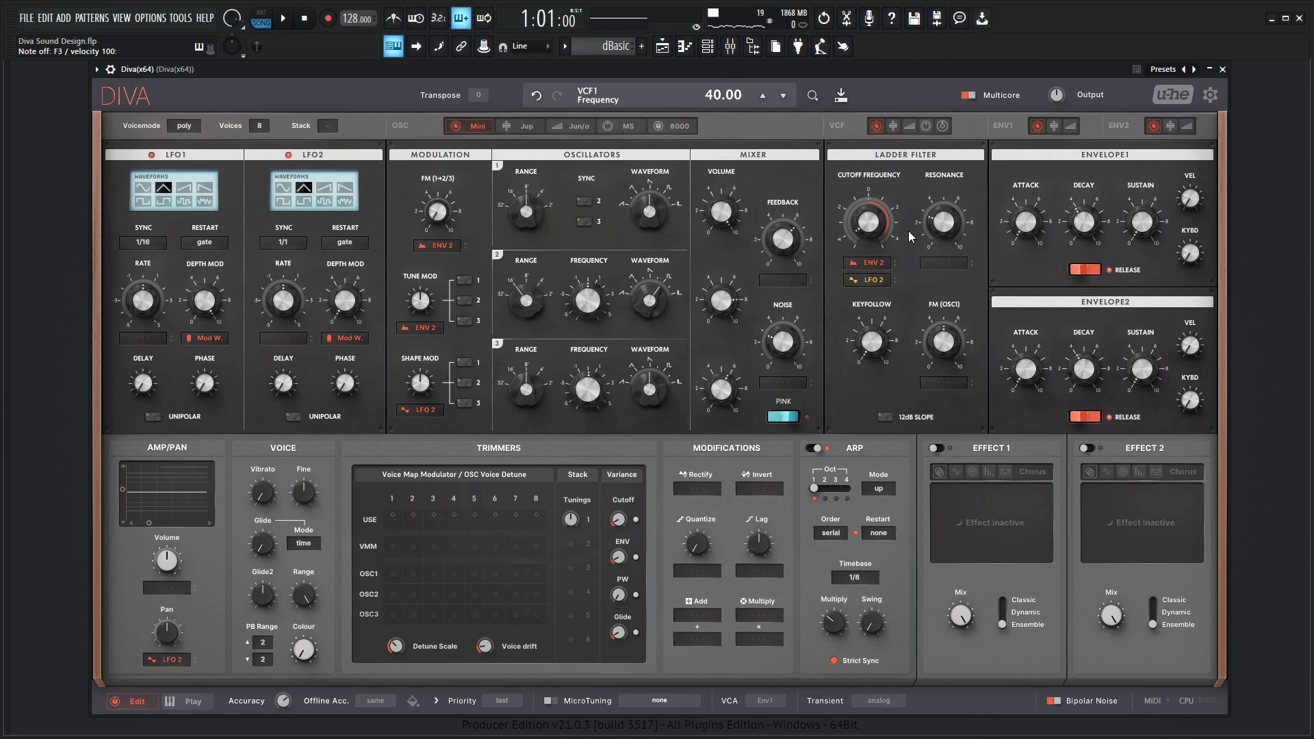
Step: Nudge Envelope 2's attack up and set the ladder filter's cutoff frequency to 51.50
mouse_move(1026, 365)
mouse_down()
mouse_move(1020, 335)
mouse_move(1020, 380)
mouse_move(1016, 360)
mouse_up()
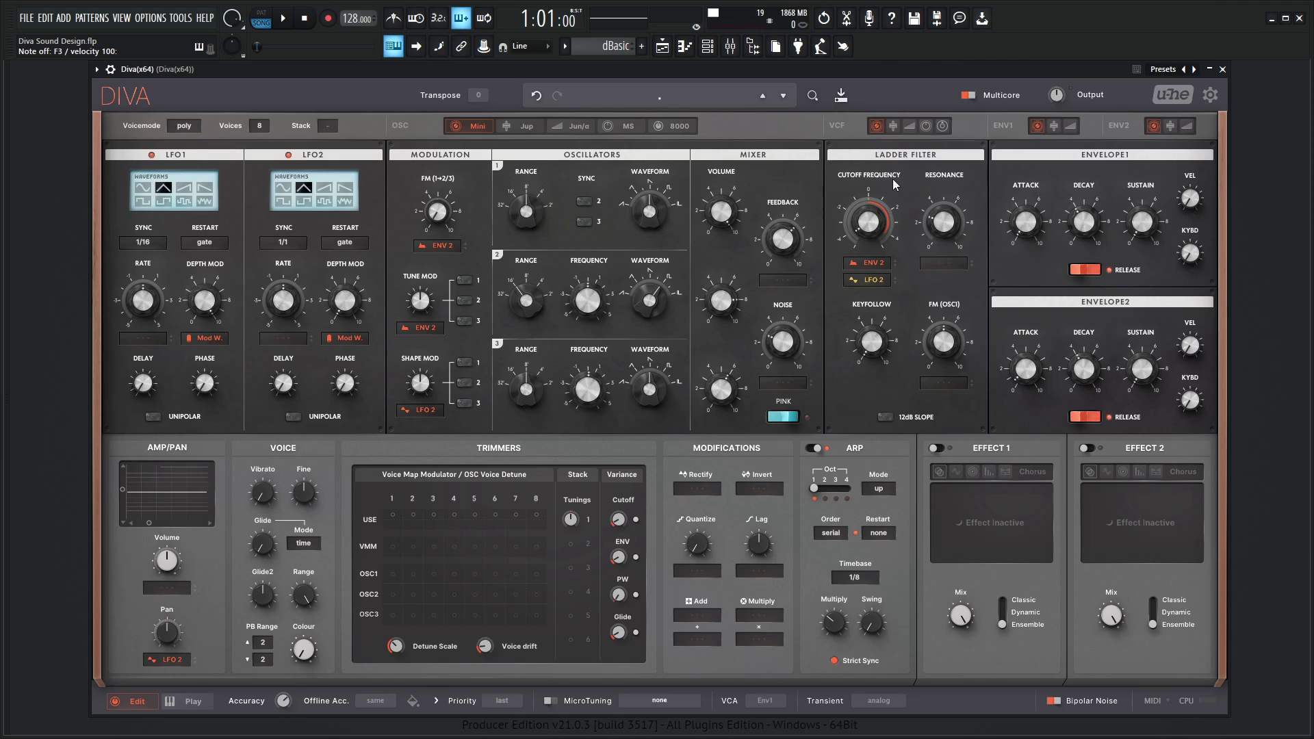
drag(870, 223, 876, 285)
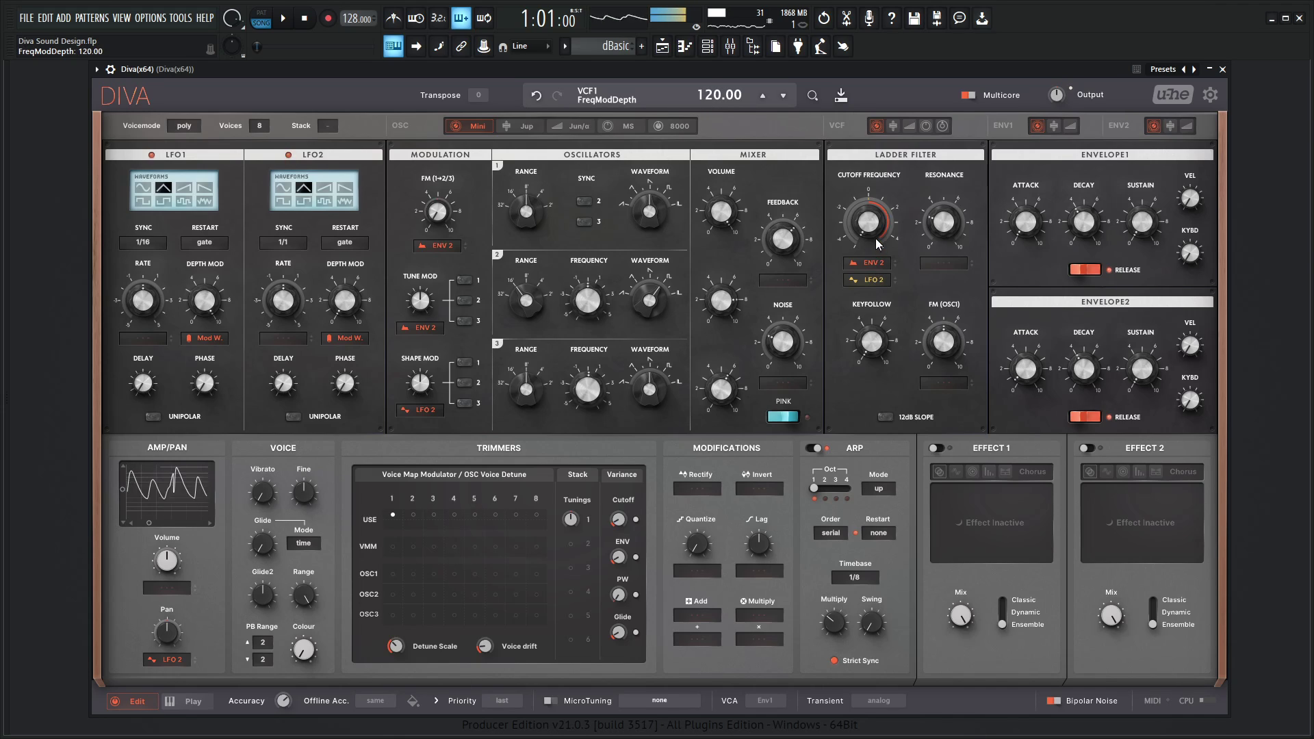
drag(877, 239, 883, 275)
scroll(871, 219, up, 2)
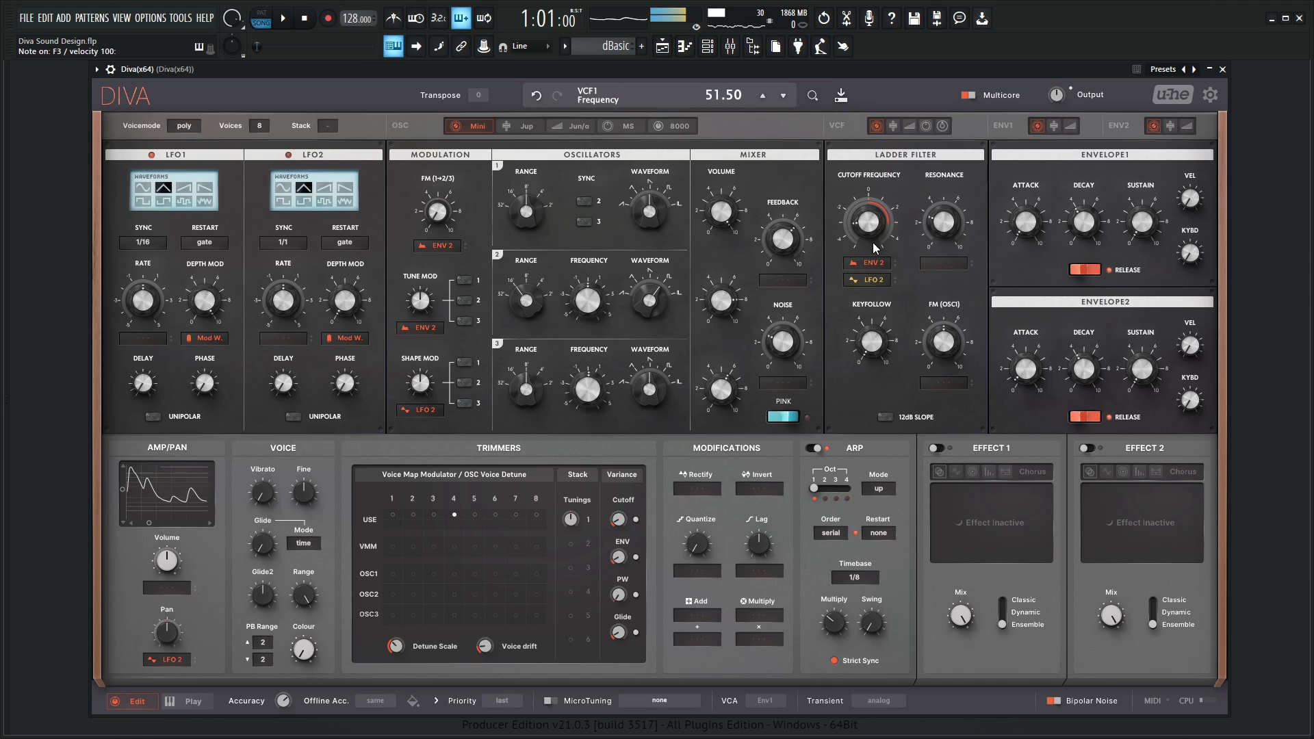
Step: Raise the filter cutoff a little and reduce its ENV 2 modulation depth to below 86
mouse_move(876, 264)
mouse_down()
mouse_move(877, 245)
mouse_move(876, 282)
mouse_up()
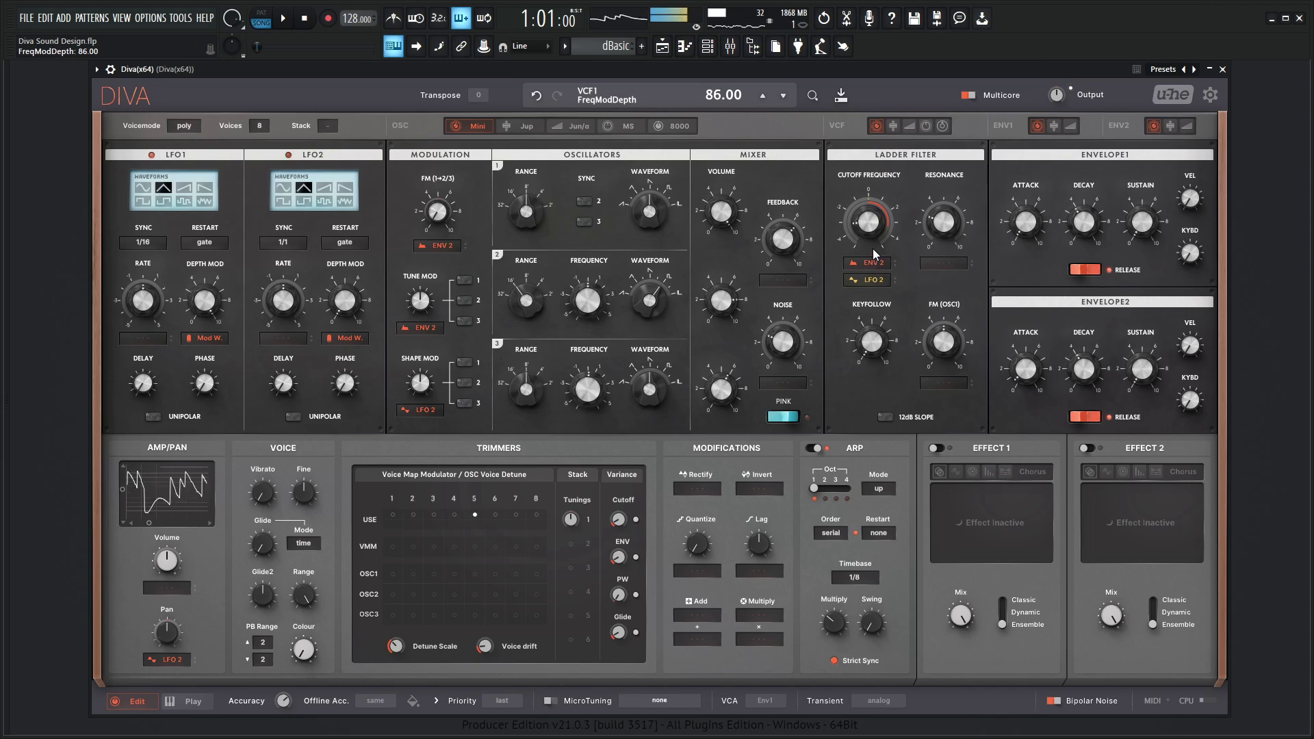
drag(868, 225, 864, 195)
mouse_move(874, 263)
mouse_down()
mouse_move(873, 247)
mouse_move(876, 284)
mouse_up()
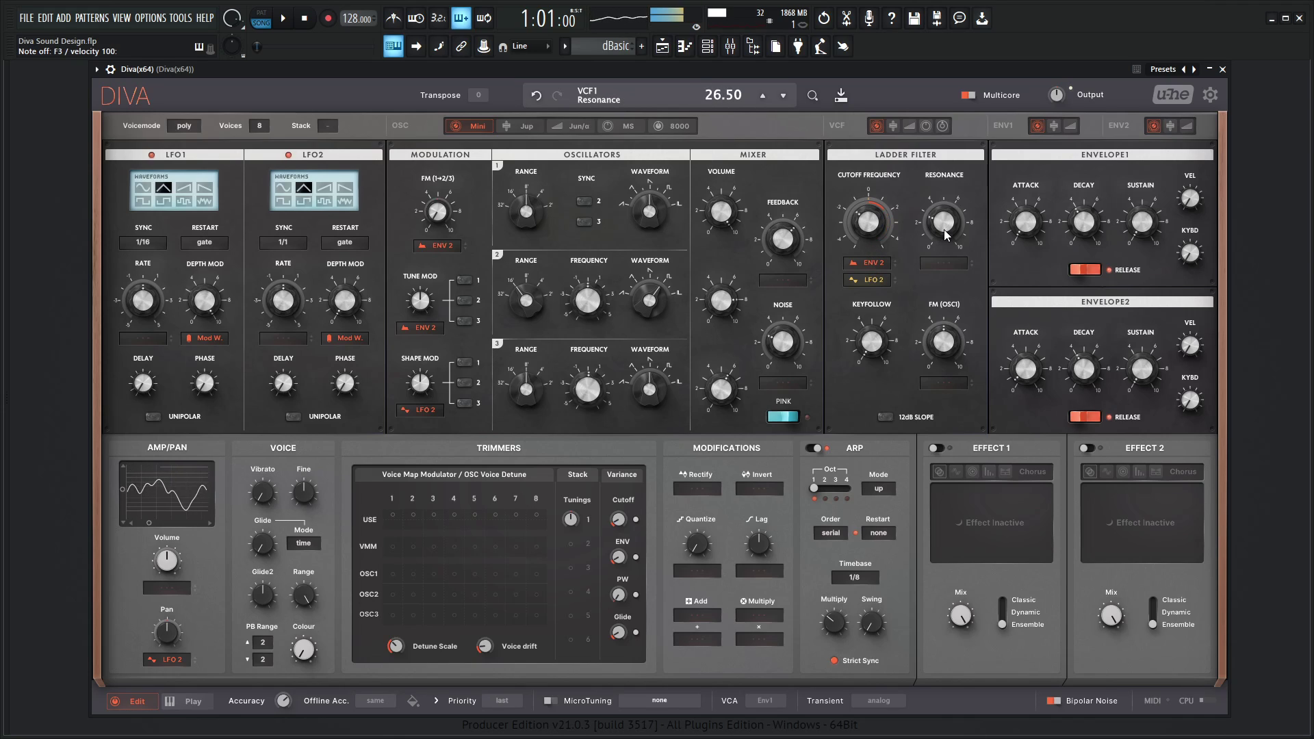
Step: Lower the ladder filter's cutoff frequency to 40.50 and set its ENV 2 modulation depth to 94
drag(871, 226, 874, 274)
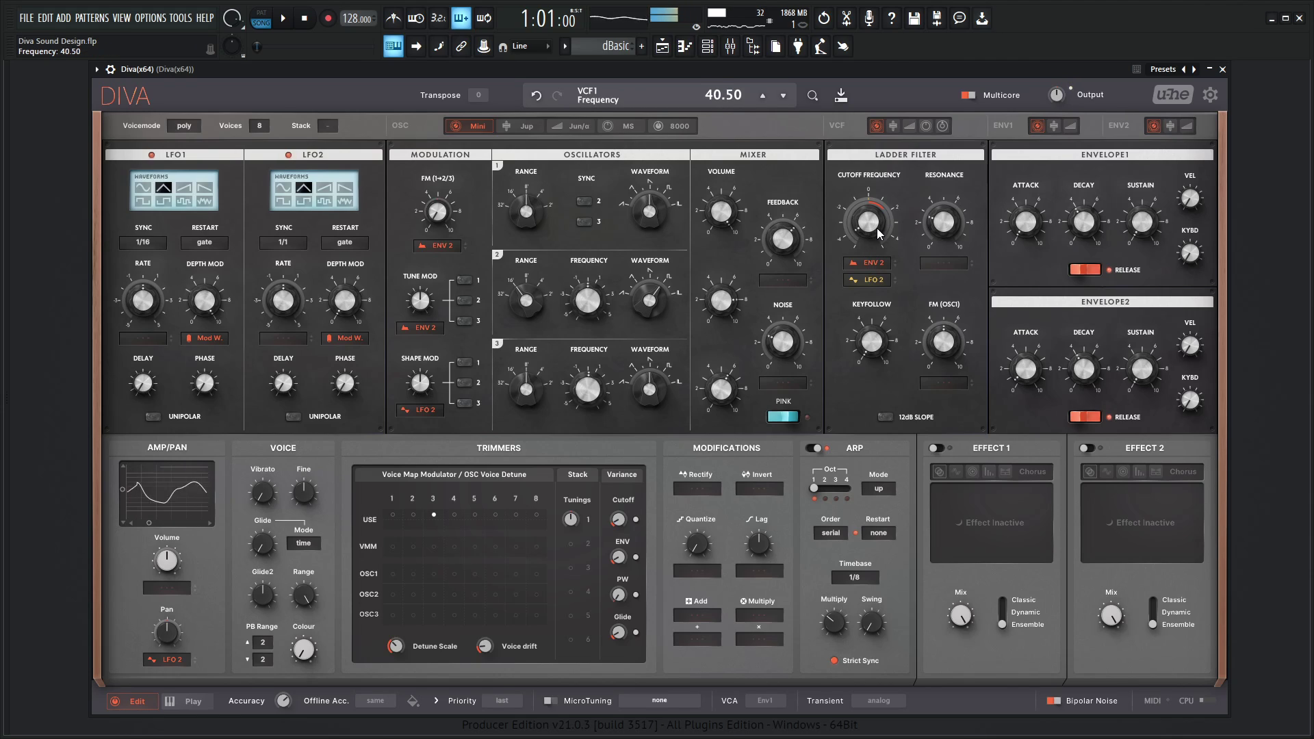
scroll(877, 265, up, 9)
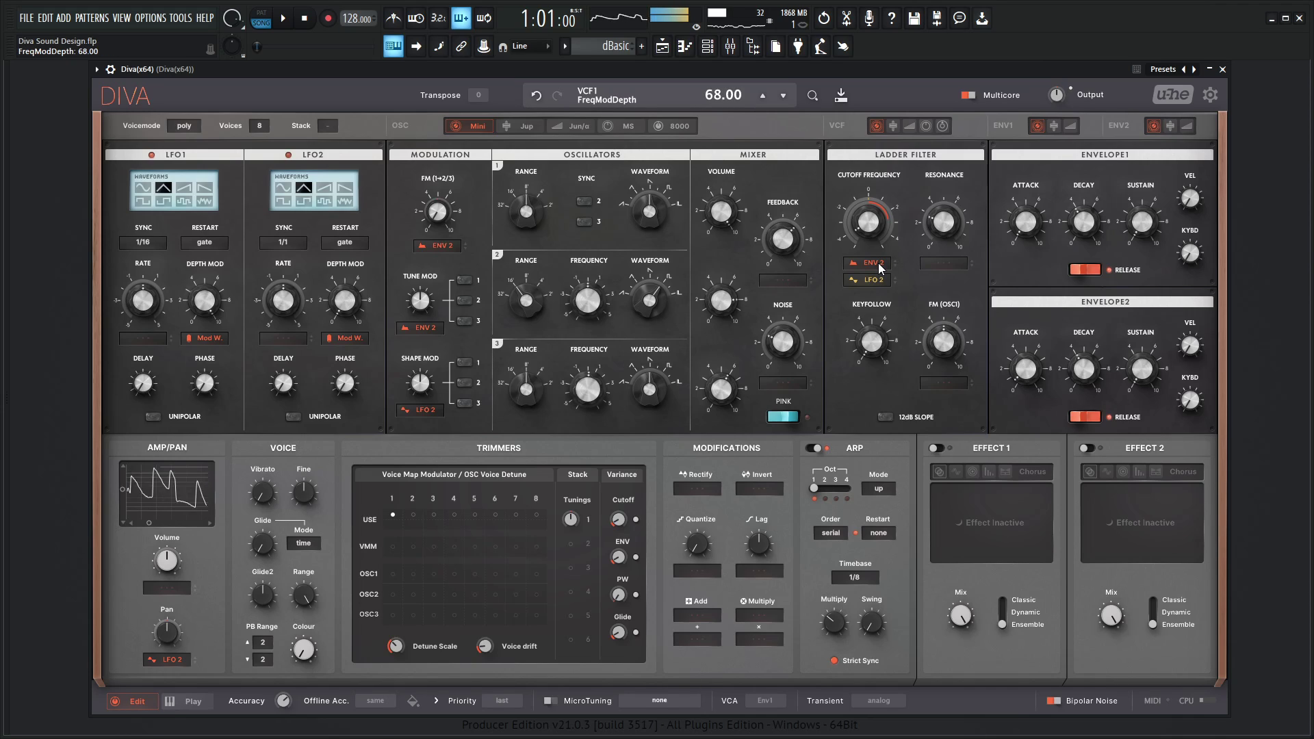
scroll(881, 266, up, 3)
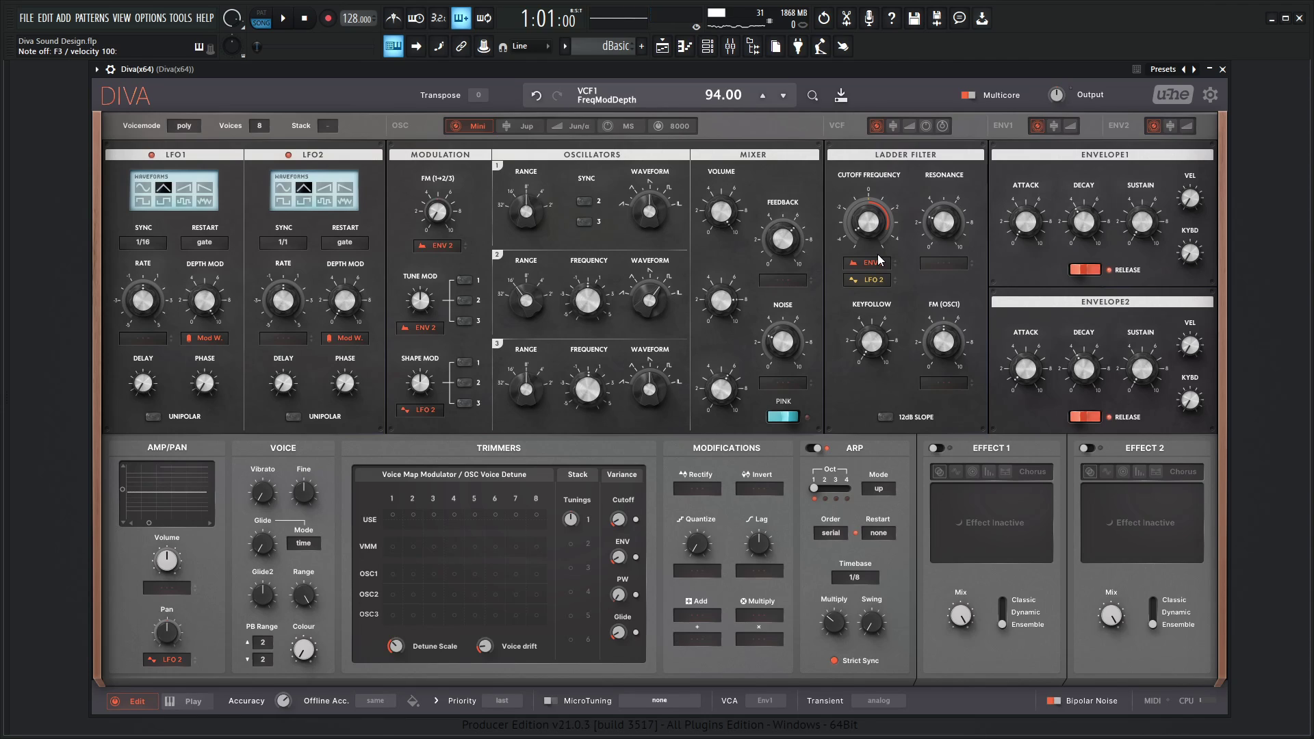
Step: Audition the sound and lower the mixer's noise volume to around 23.50
key(v)
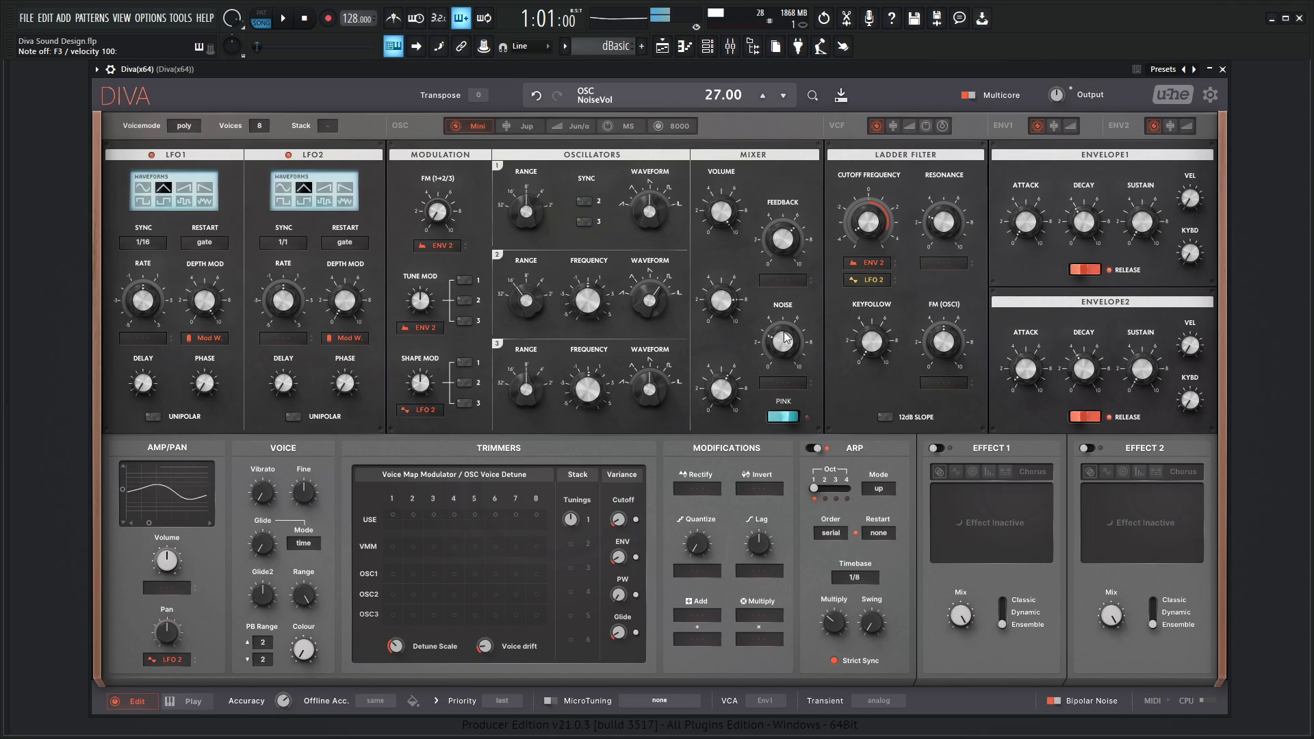
drag(781, 337, 781, 343)
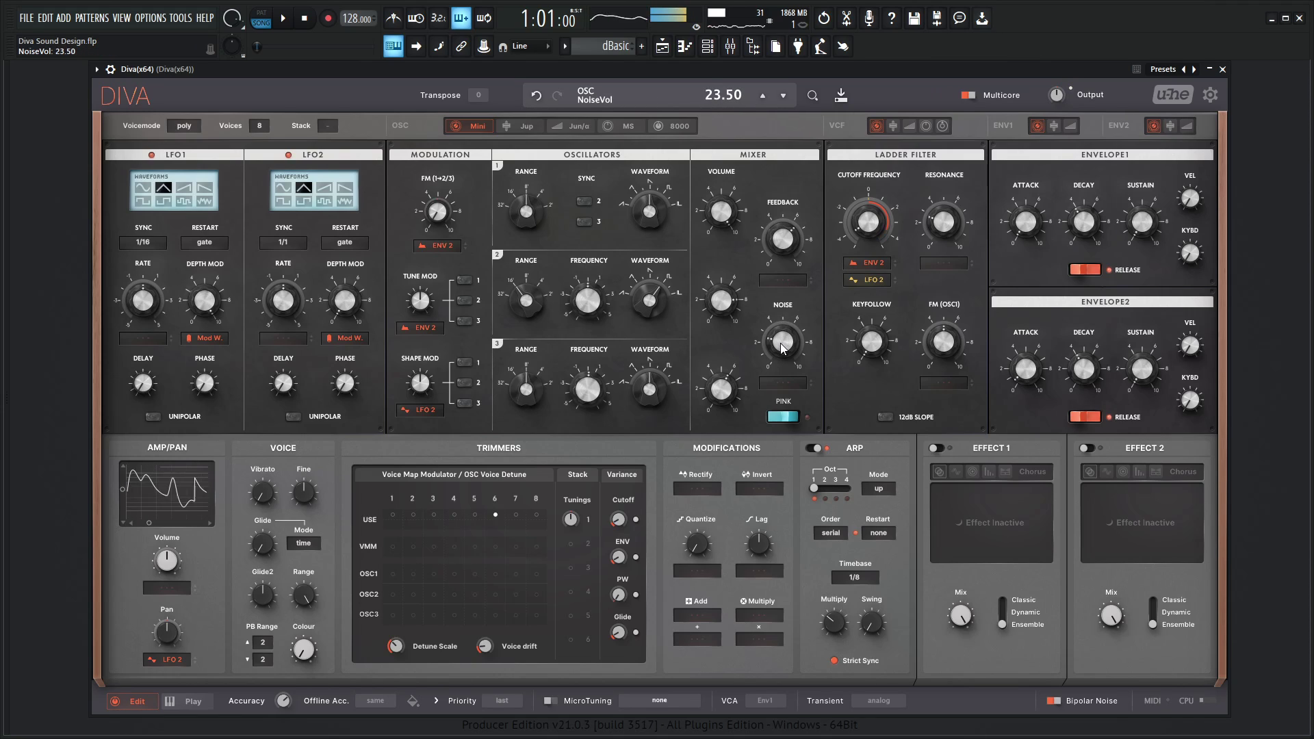
scroll(784, 347, down, 1)
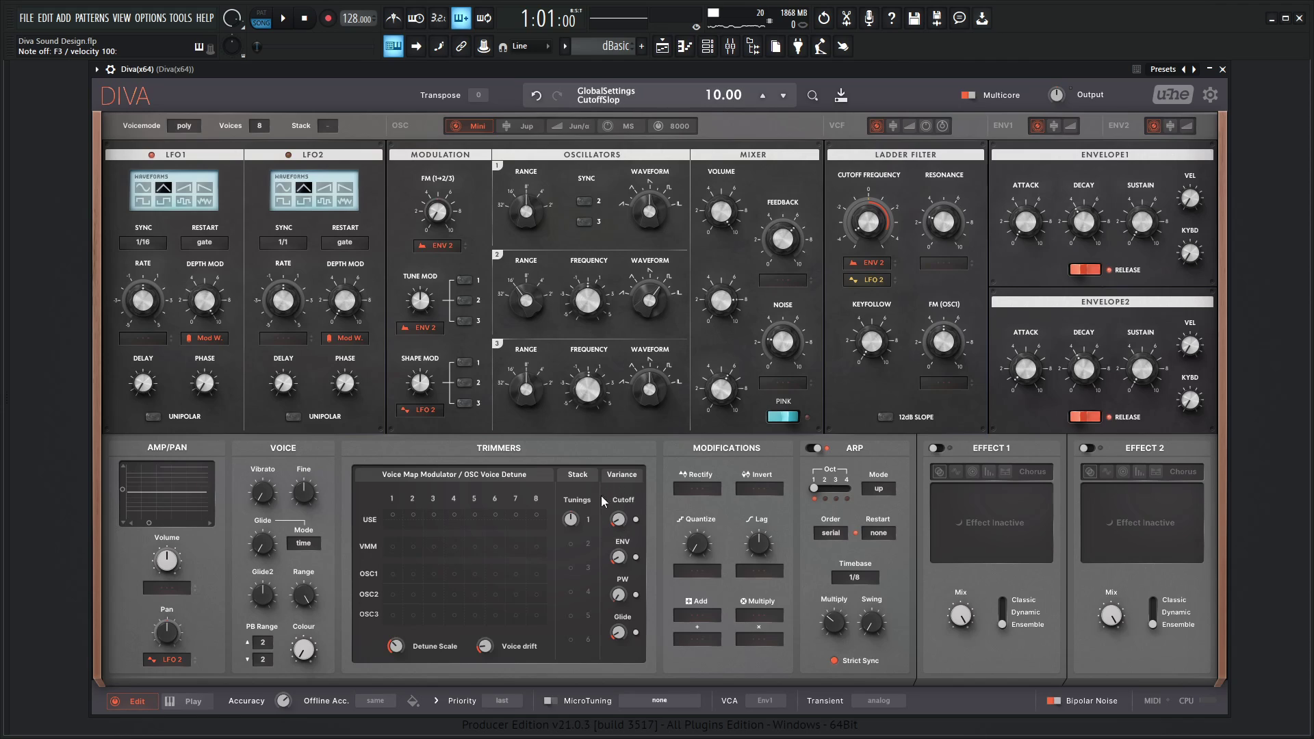
Step: Stack two voices and spread them by modulating the pan with StackVoice, raising the pan modulation depth
click(587, 547)
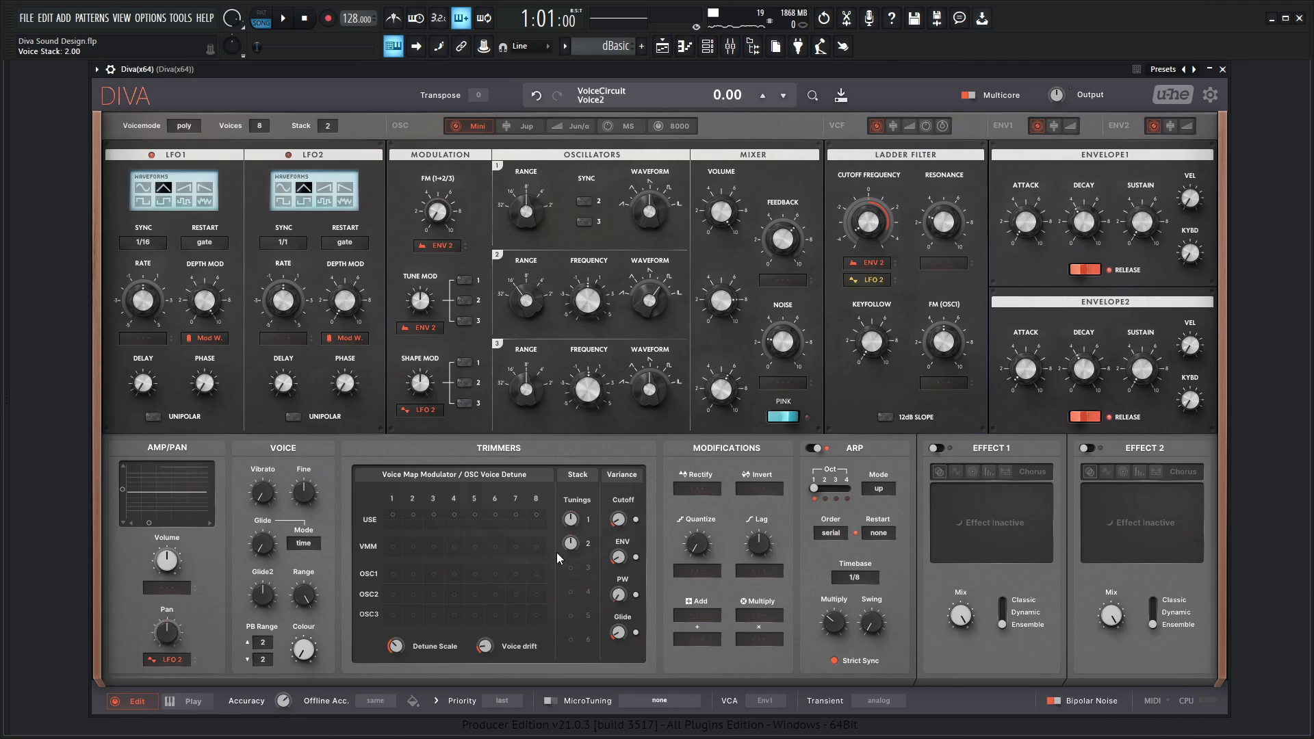
click(174, 660)
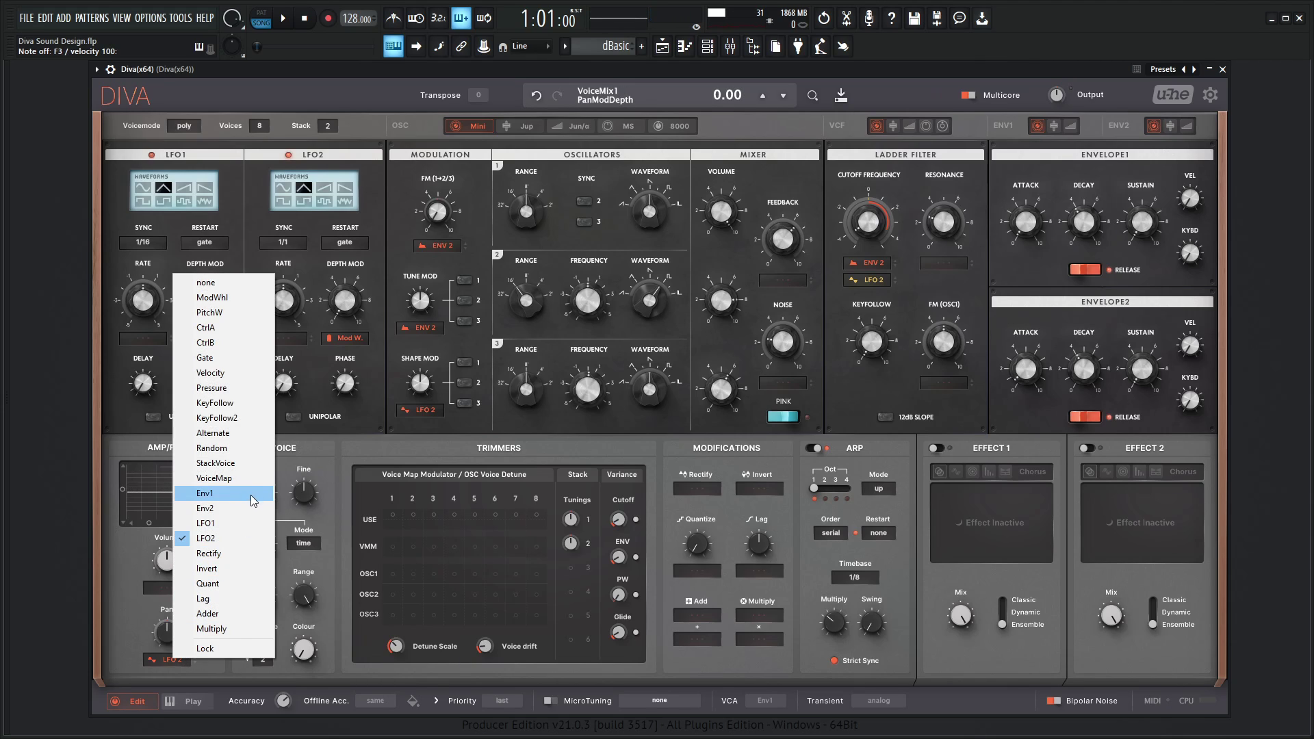
click(215, 464)
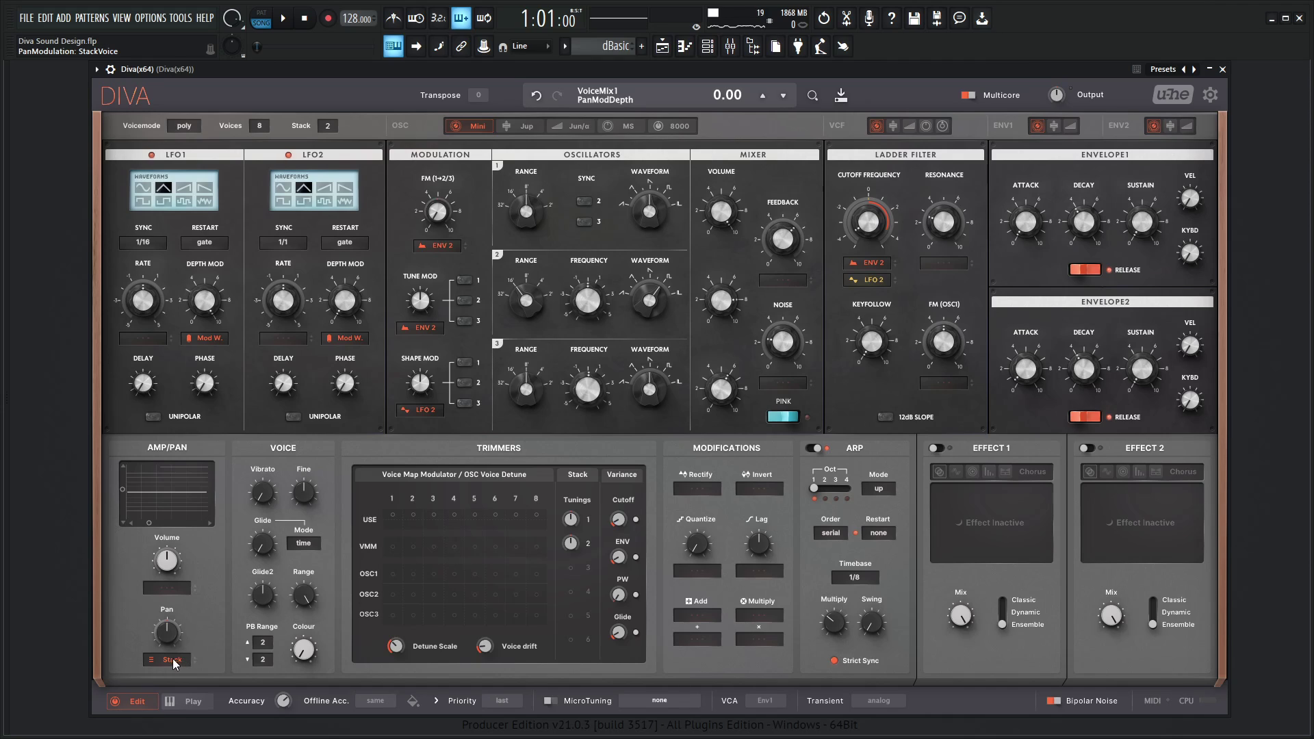
drag(174, 660, 181, 639)
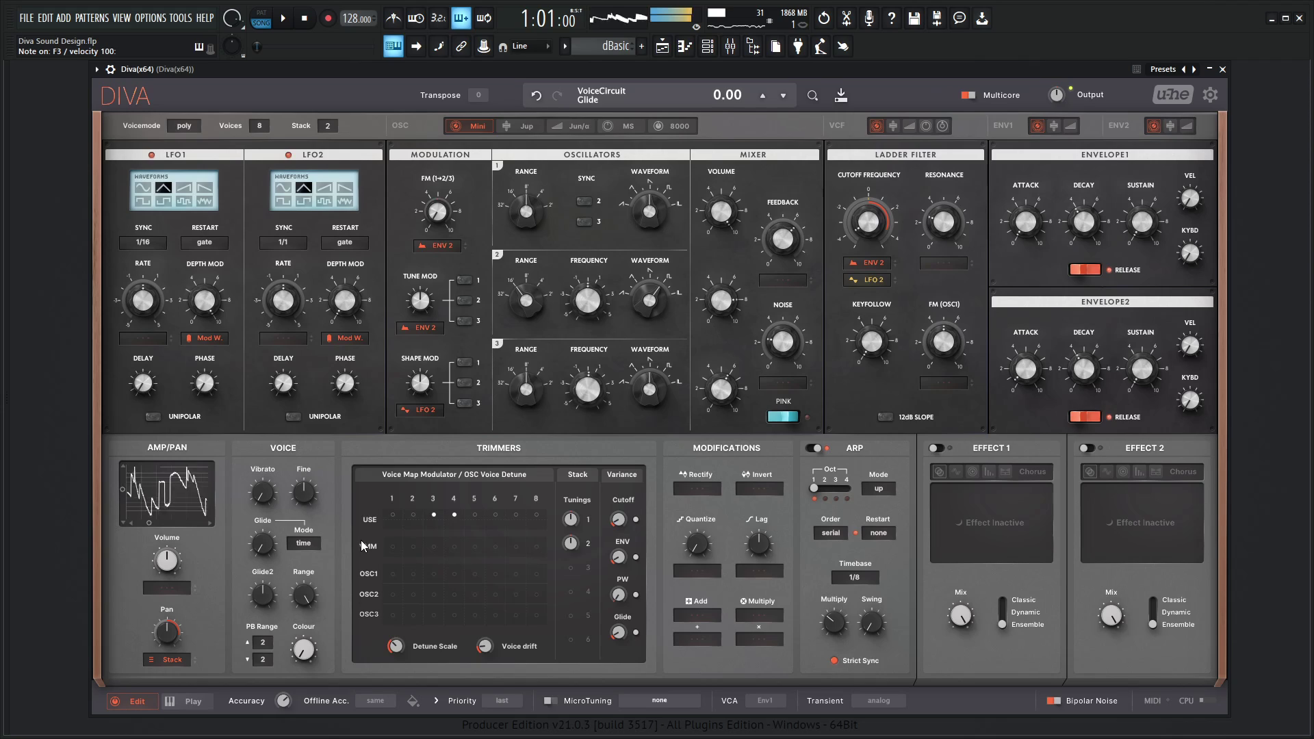
Step: Enable Effect 1 as a Chorus and reduce its mix
click(936, 448)
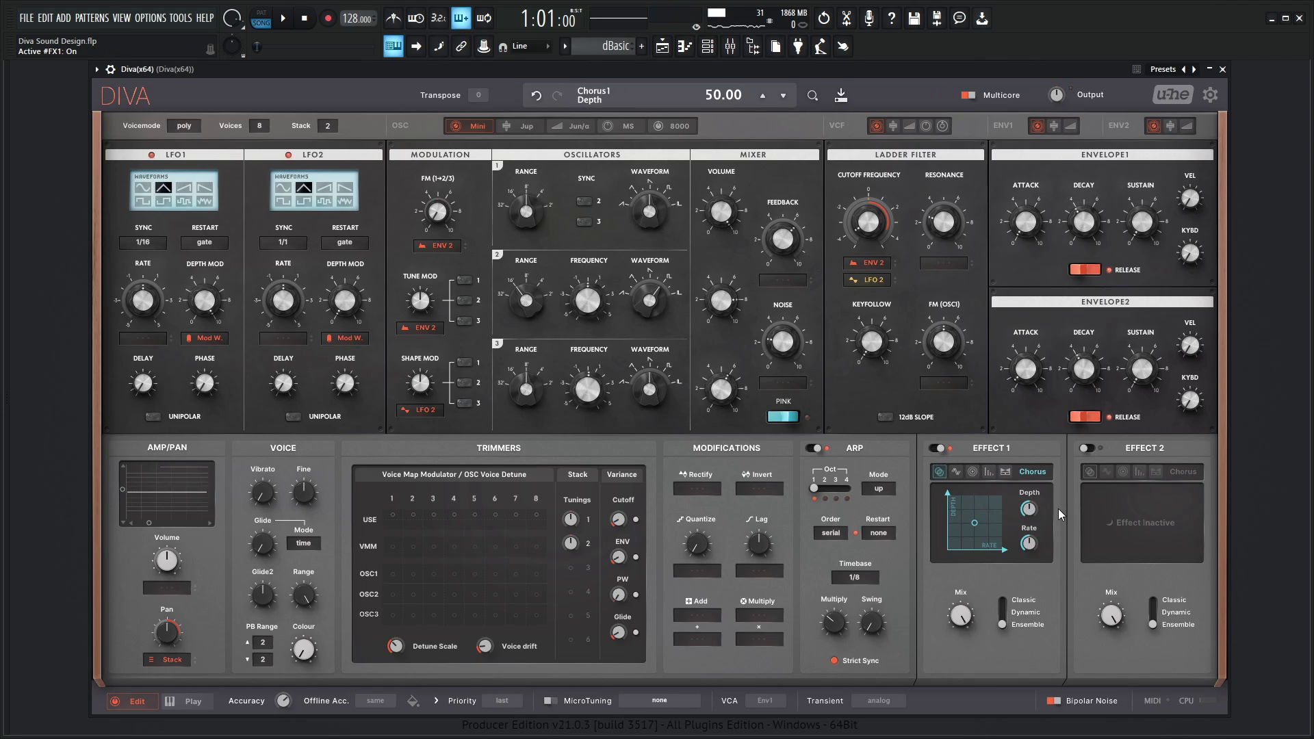
drag(964, 614, 965, 614)
drag(958, 684, 965, 625)
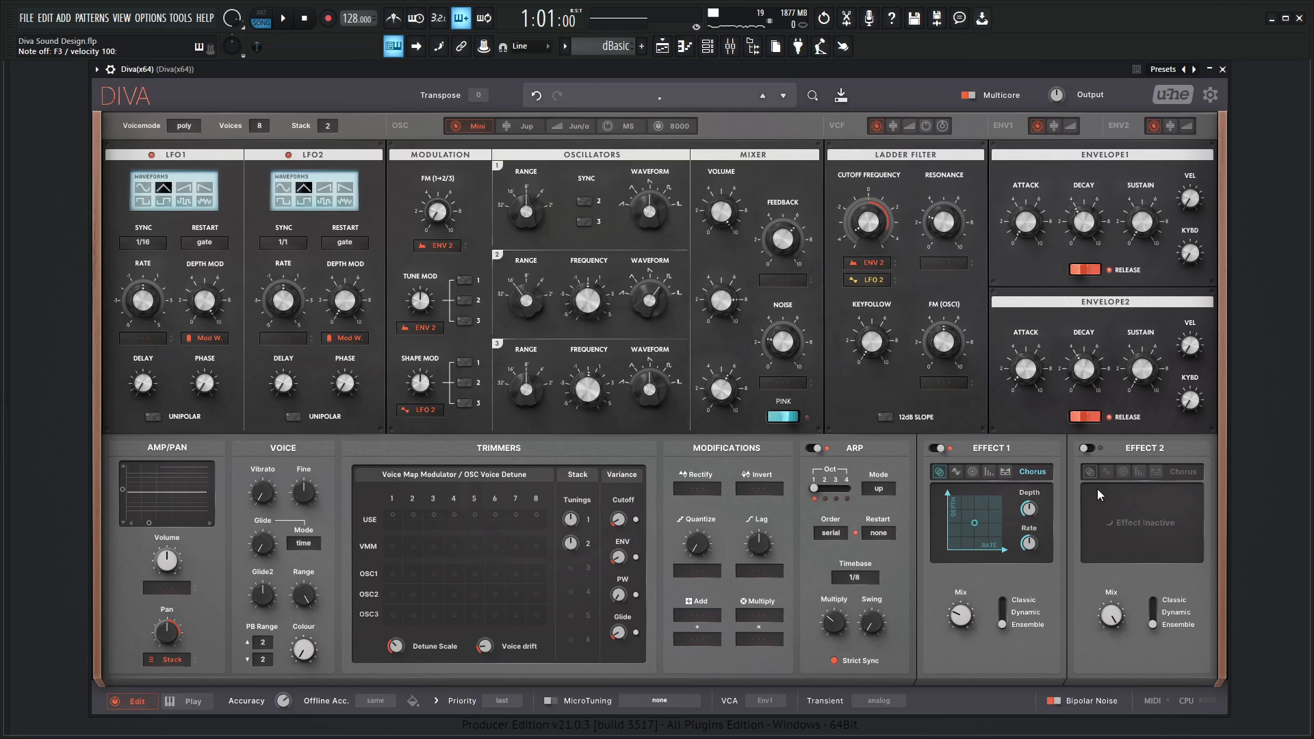
Step: Enable Effect 2 as a Plate reverb, lower its wet level, and shorten its decay with the size at 53.75
click(1088, 448)
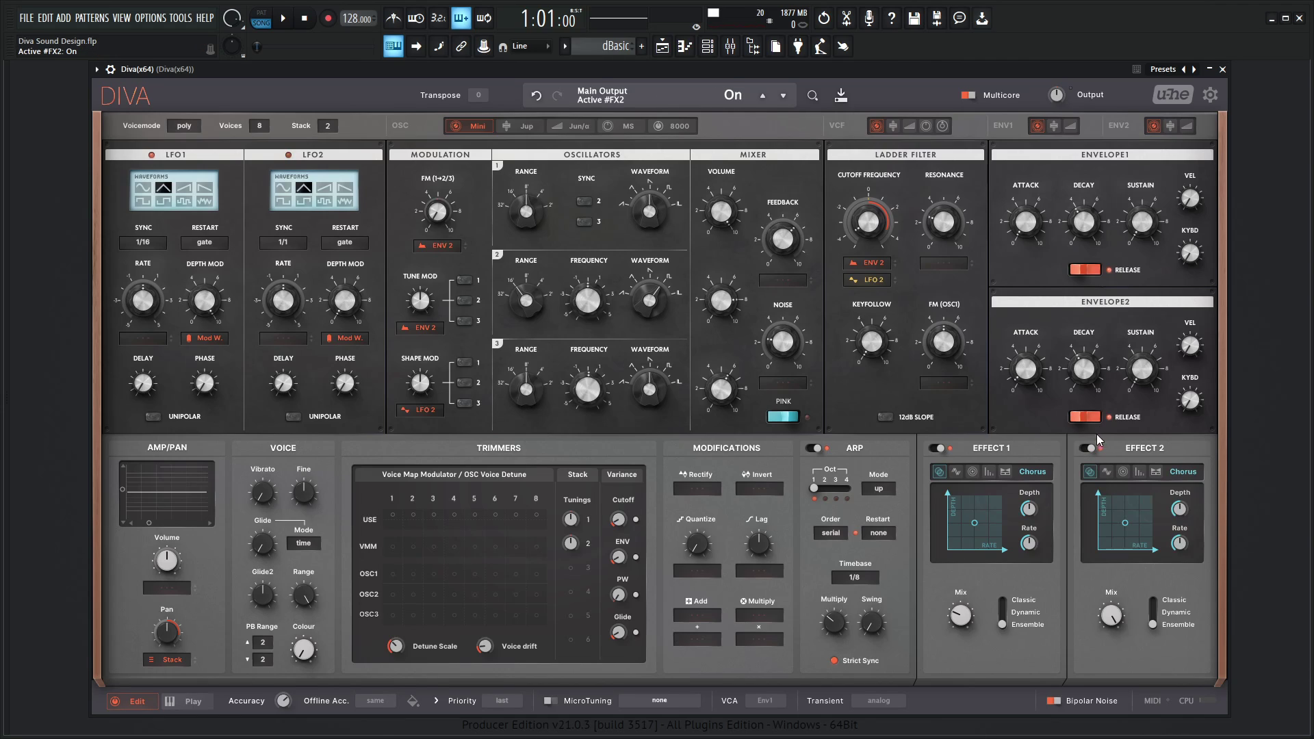
click(1124, 473)
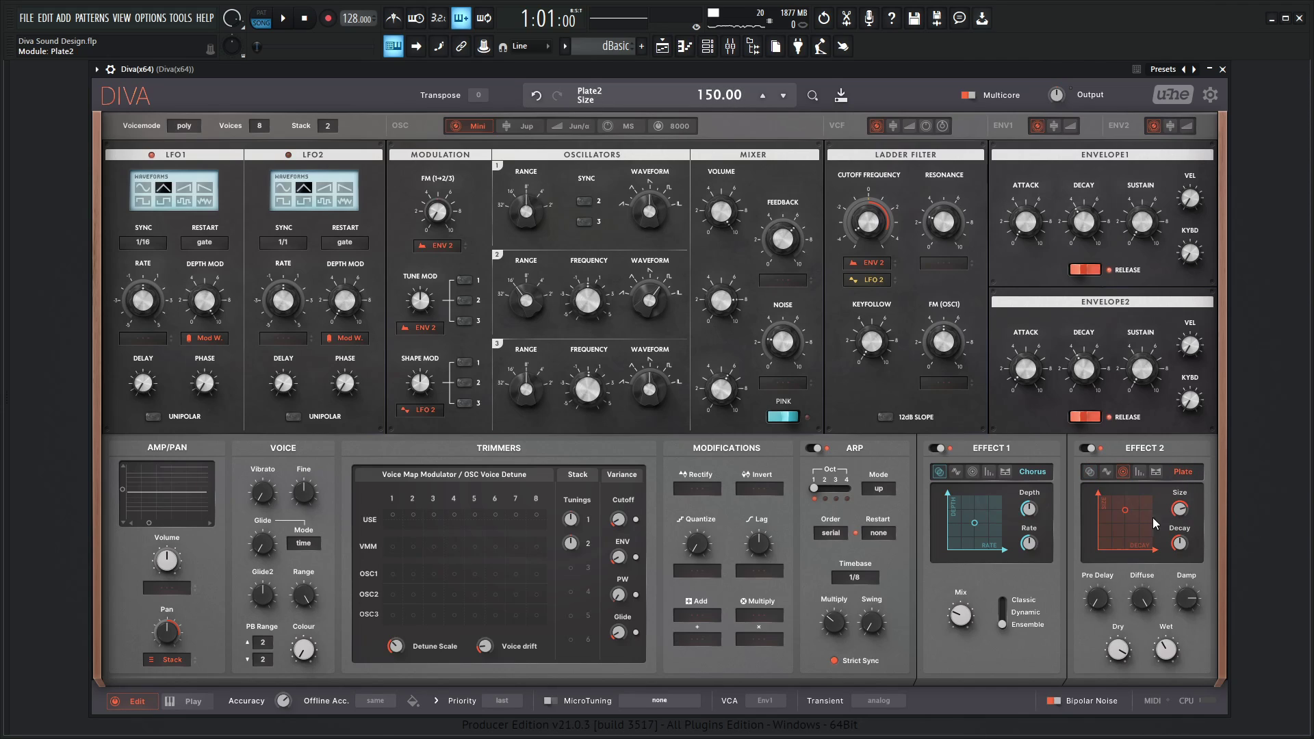
drag(1131, 665, 1169, 671)
drag(1094, 603, 1094, 600)
drag(1126, 511, 1111, 541)
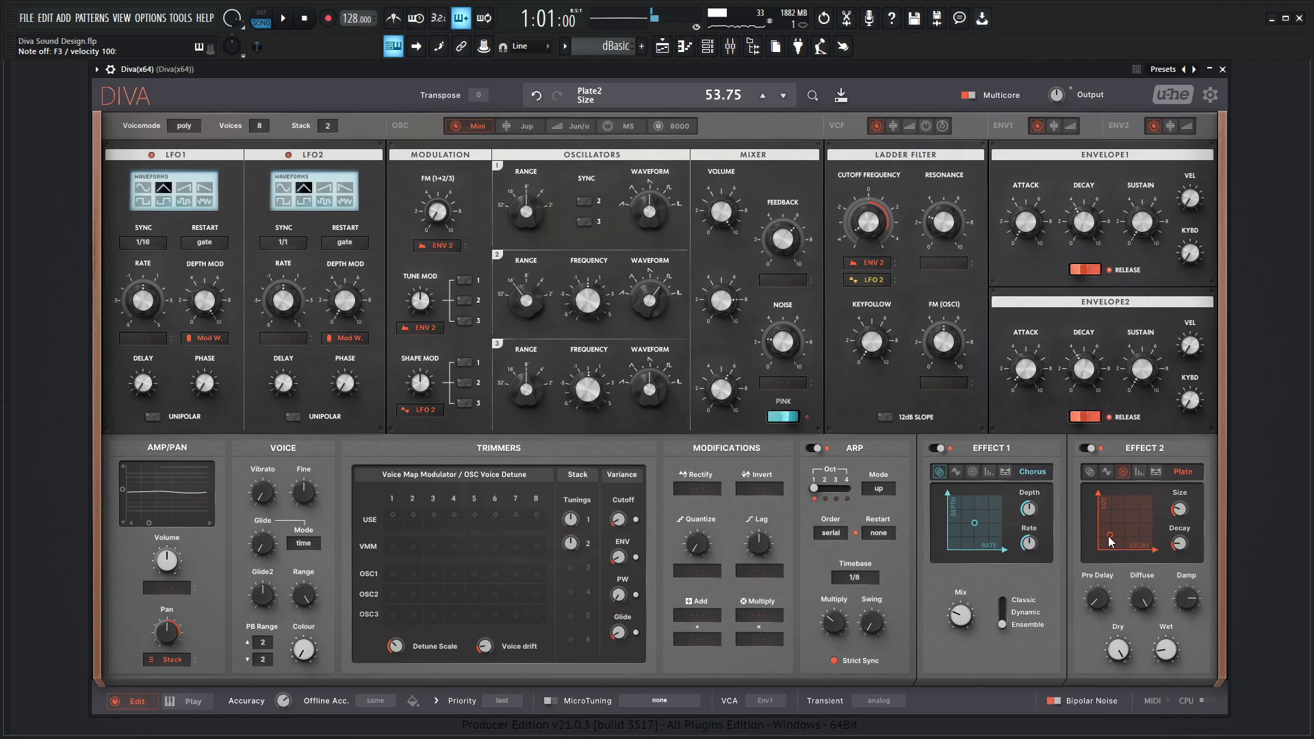
Step: Compare the sound with and without the Plate reverb in Effect 2
click(1084, 449)
key(v)
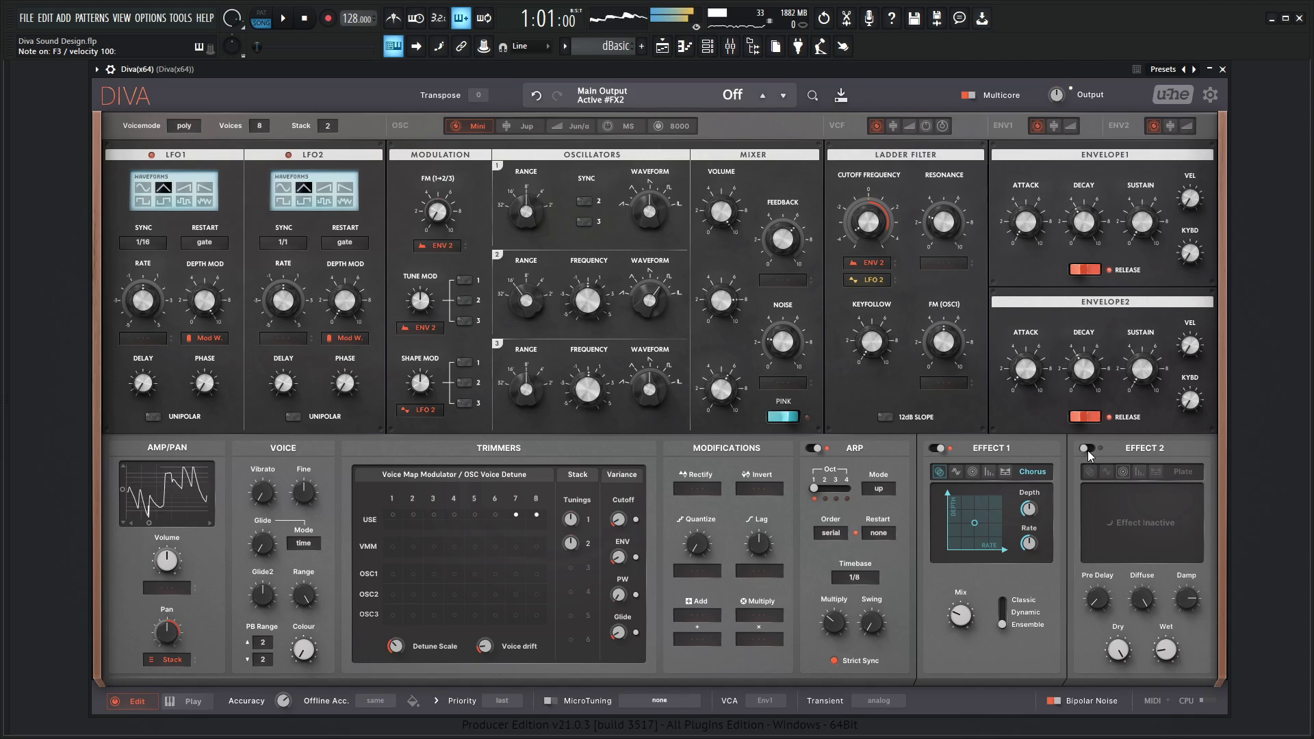
click(1087, 449)
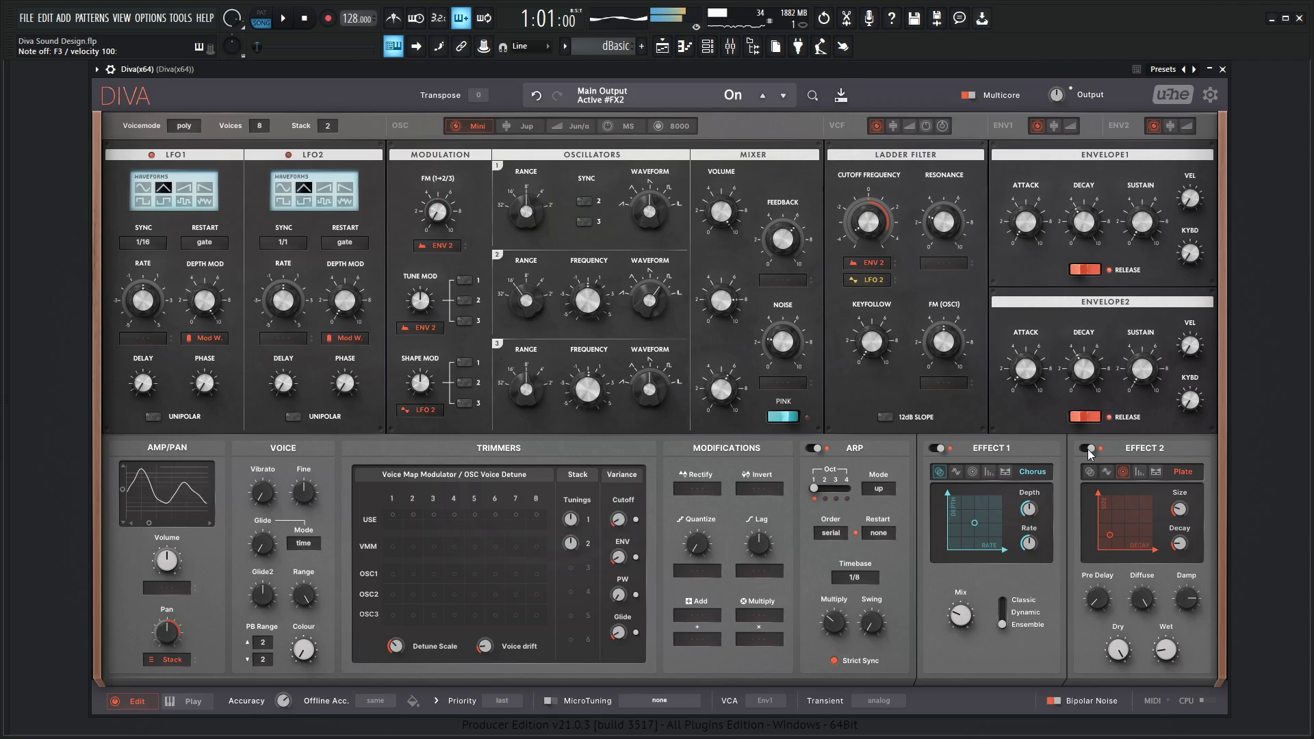
Step: Try the Delay module in Effect 2 with its high-pass filter raised, and return to the Plate reverb
click(1139, 473)
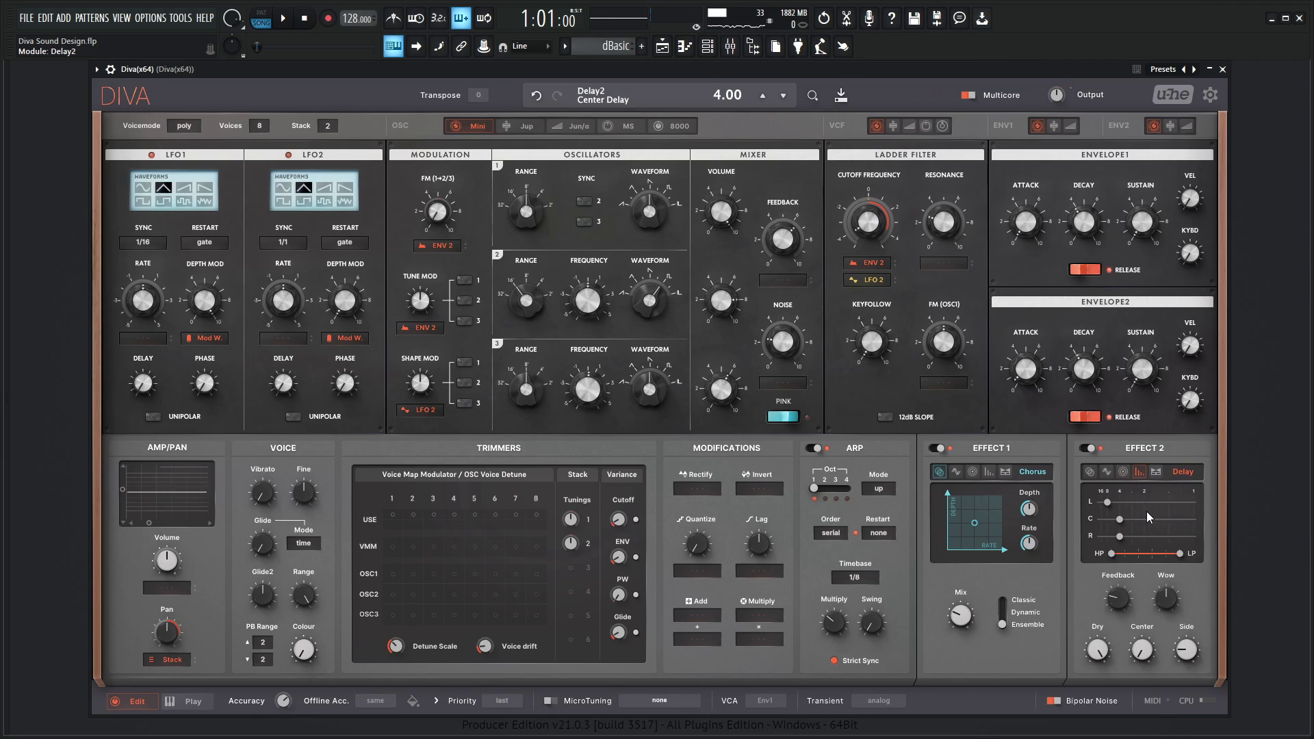
drag(1129, 560, 1125, 556)
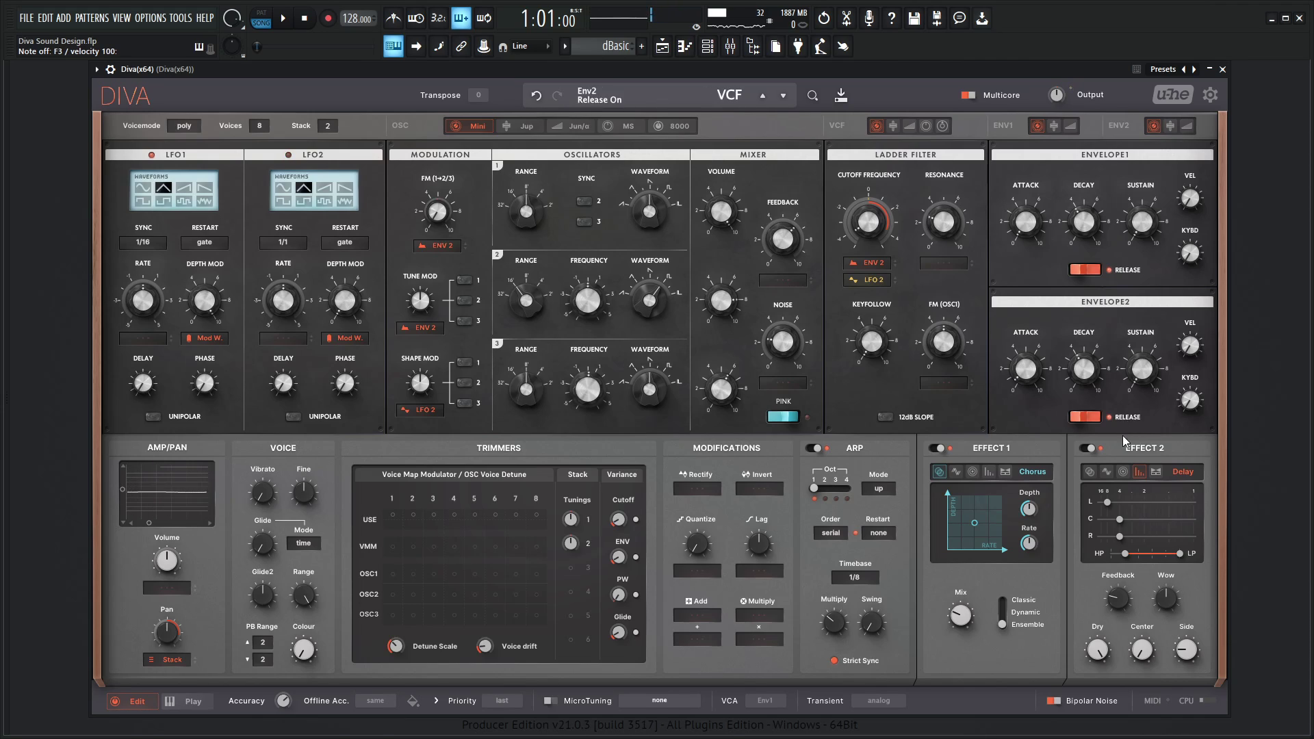
click(1124, 473)
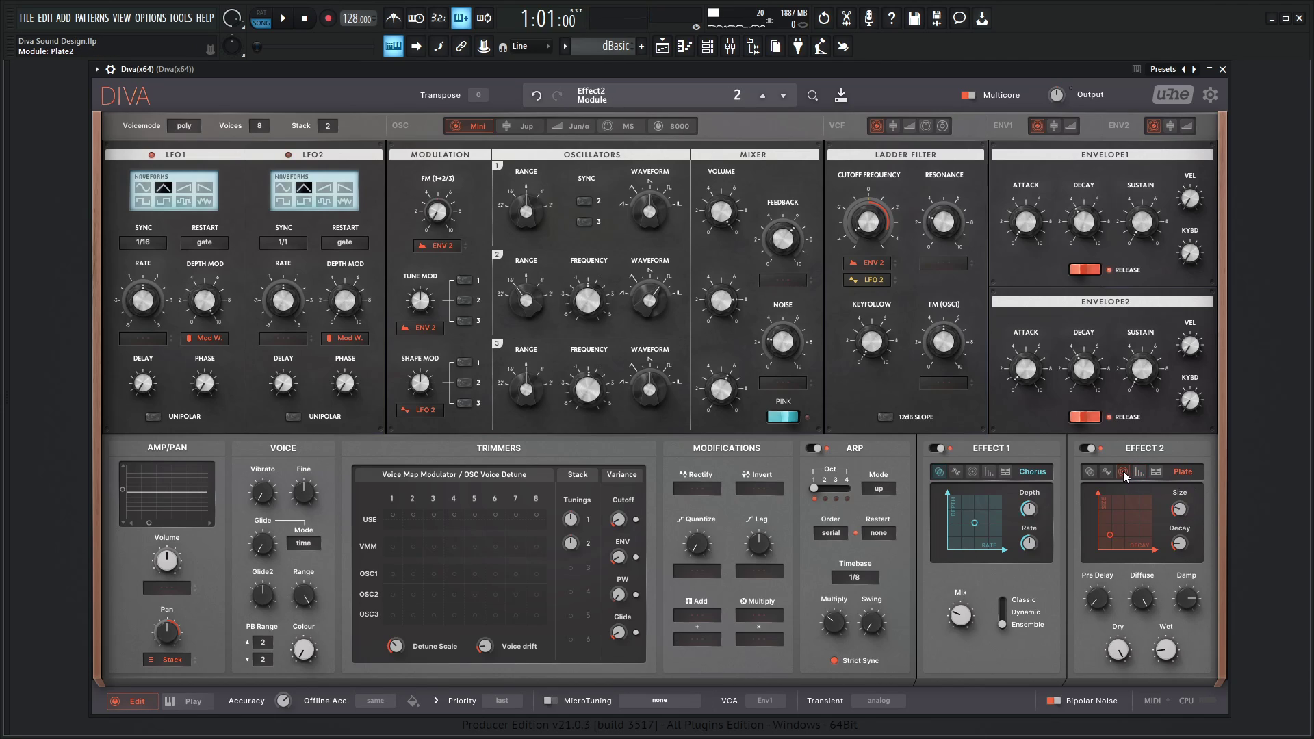
Step: Play the pattern, set the Plate reverb's wet level to 13.50 and stop playback
key(space)
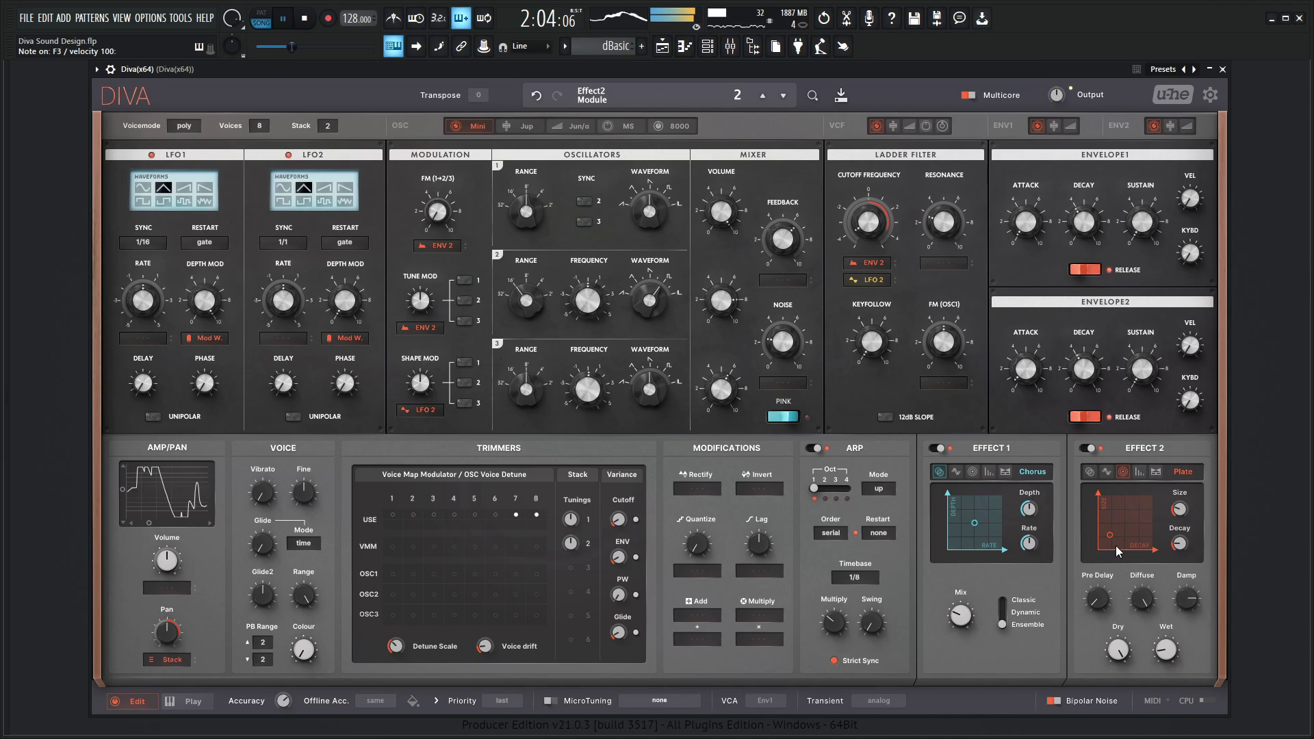
drag(1166, 649, 1166, 659)
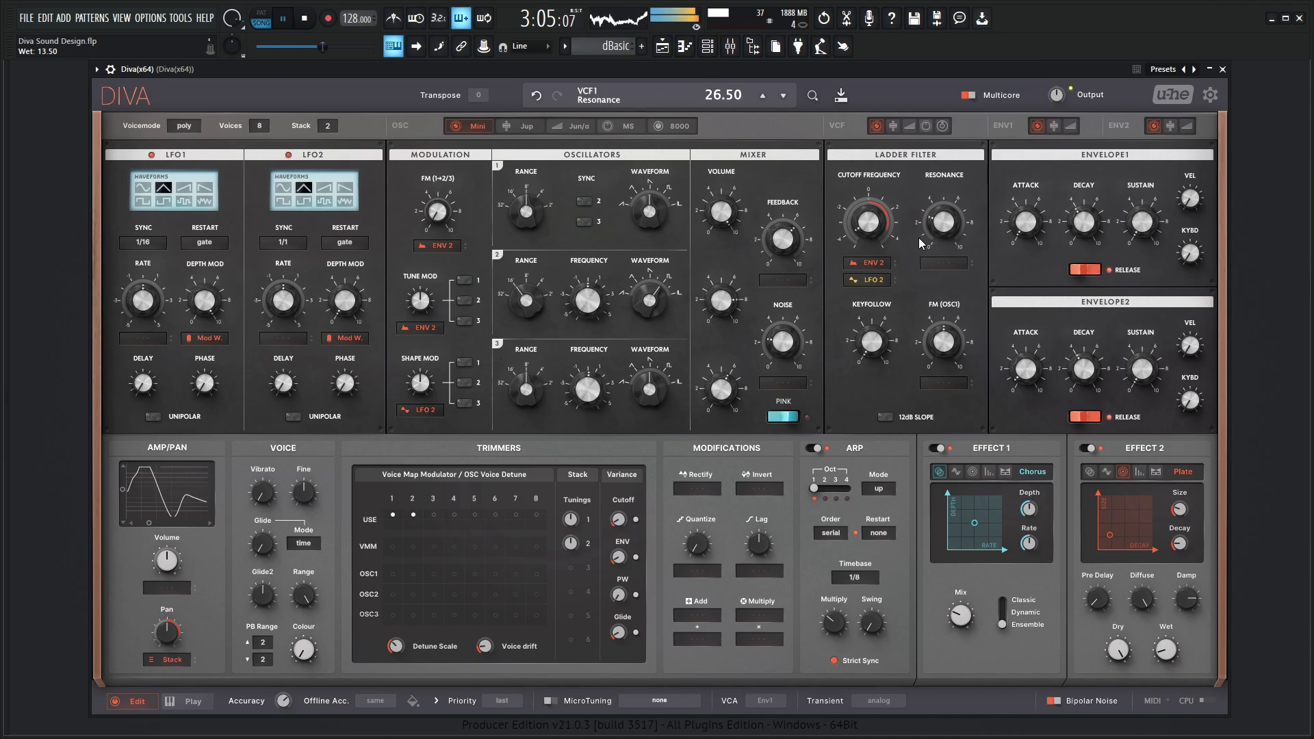
mouse_move(919, 237)
mouse_down()
mouse_move(944, 198)
mouse_move(942, 167)
mouse_move(932, 230)
mouse_move(934, 152)
mouse_move(938, 226)
mouse_up()
key(space)
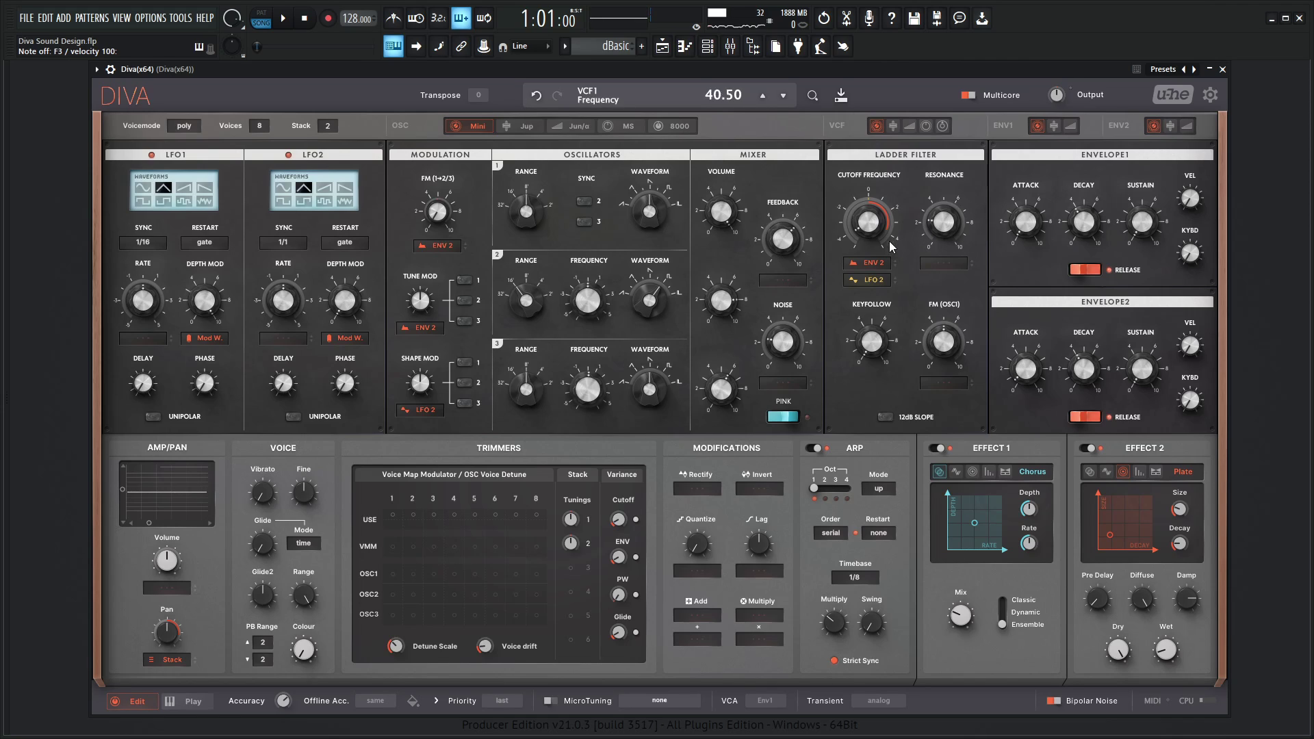
Step: Assign LFO2 as the filter resonance's modulation source, raise its depth and audition the sound
click(947, 264)
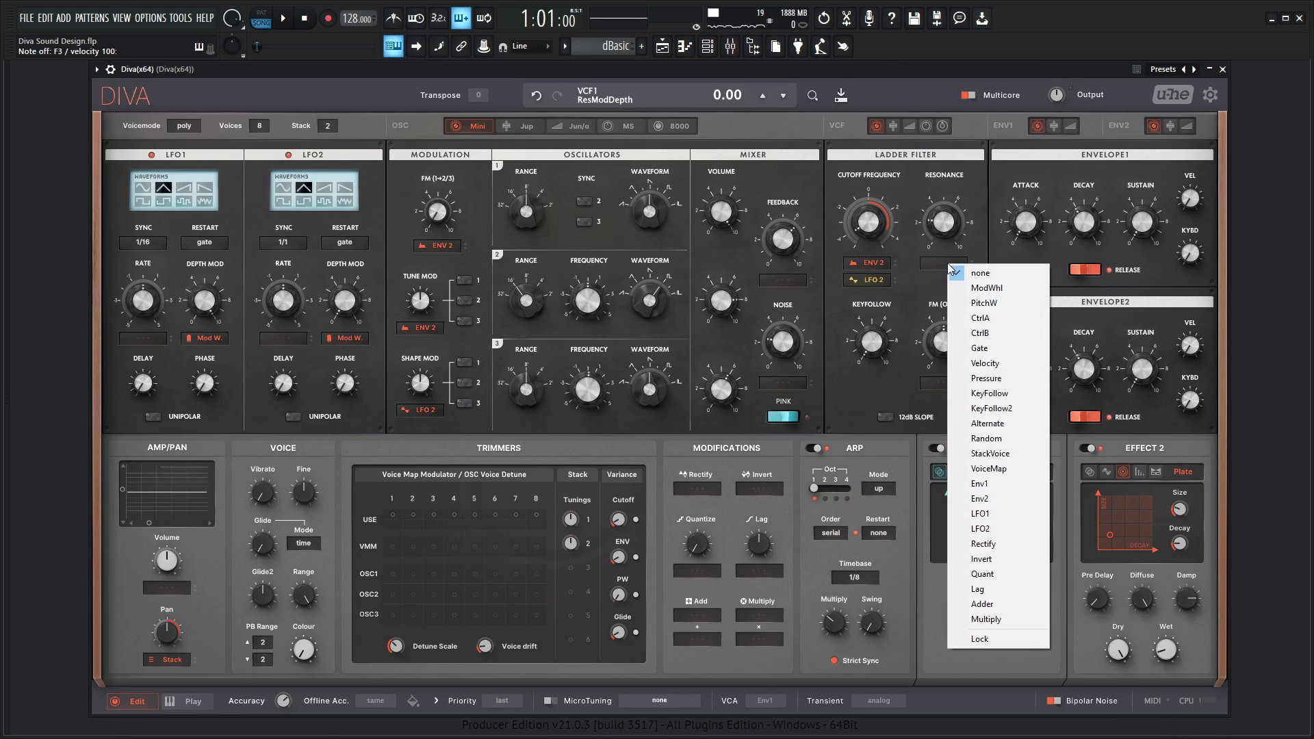
click(1015, 529)
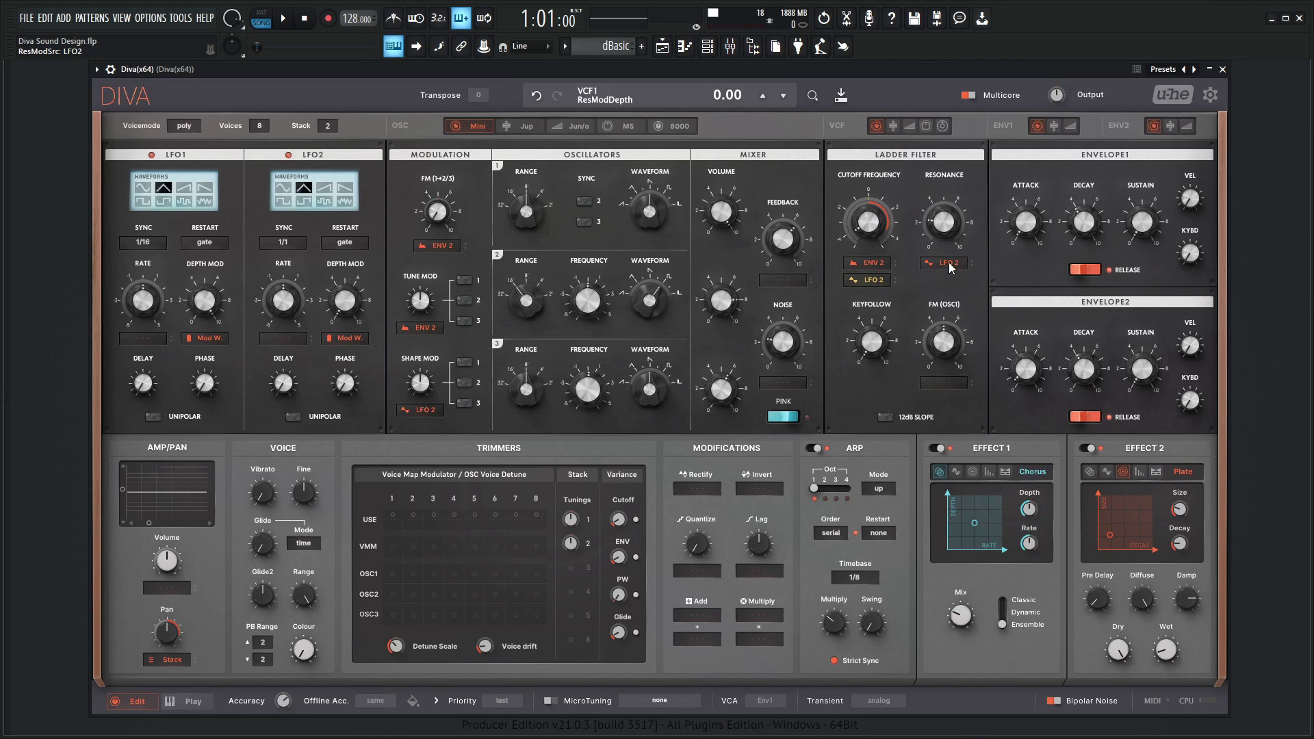
drag(951, 268, 956, 256)
key(v)
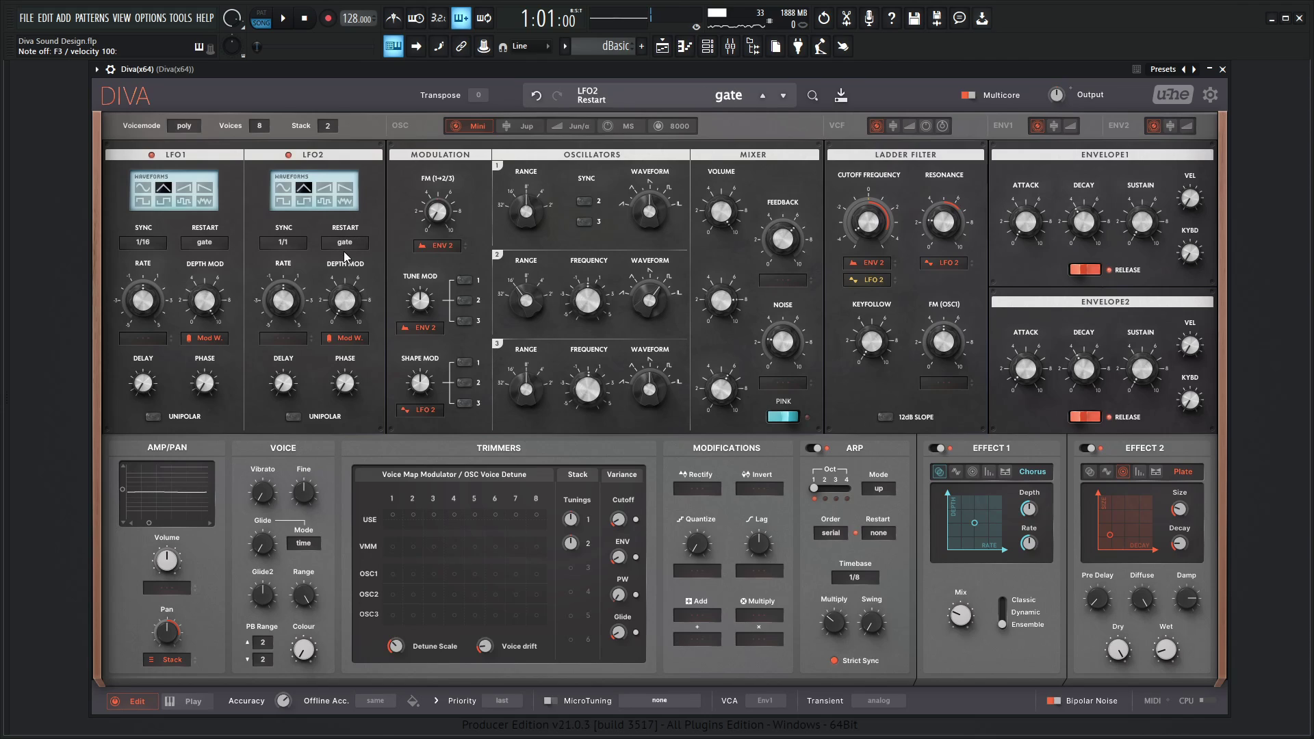
Step: Sync LFO 2 to 1/4, adjust the filter resonance and increase its LFO 2 modulation depth
click(285, 244)
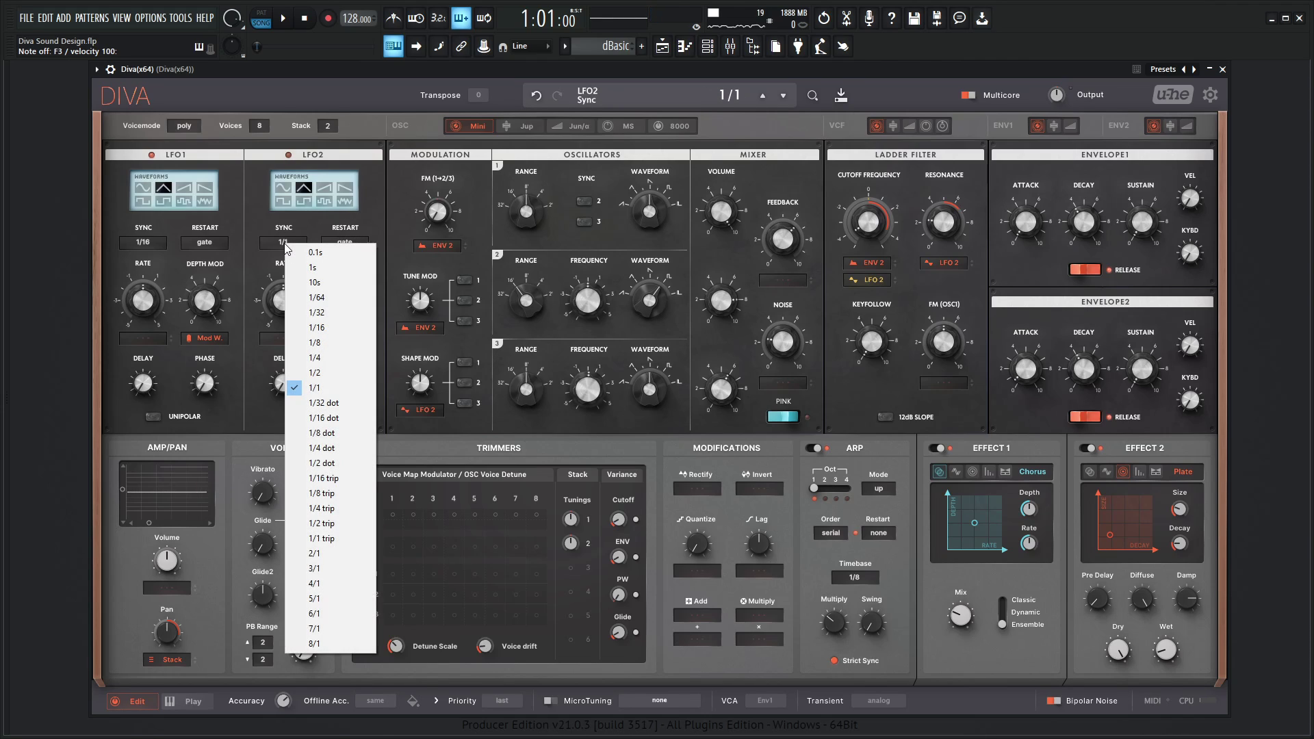
click(340, 357)
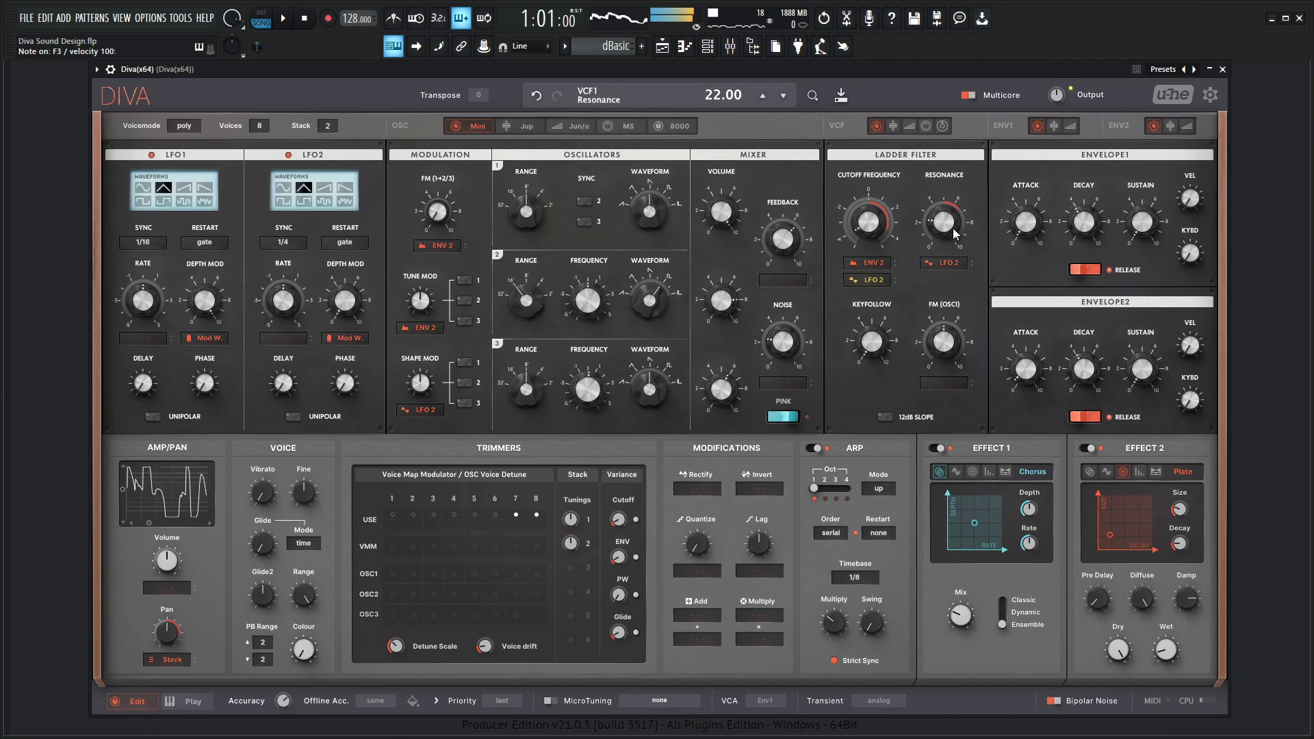
mouse_move(947, 236)
mouse_down()
mouse_move(947, 257)
mouse_move(942, 227)
mouse_up()
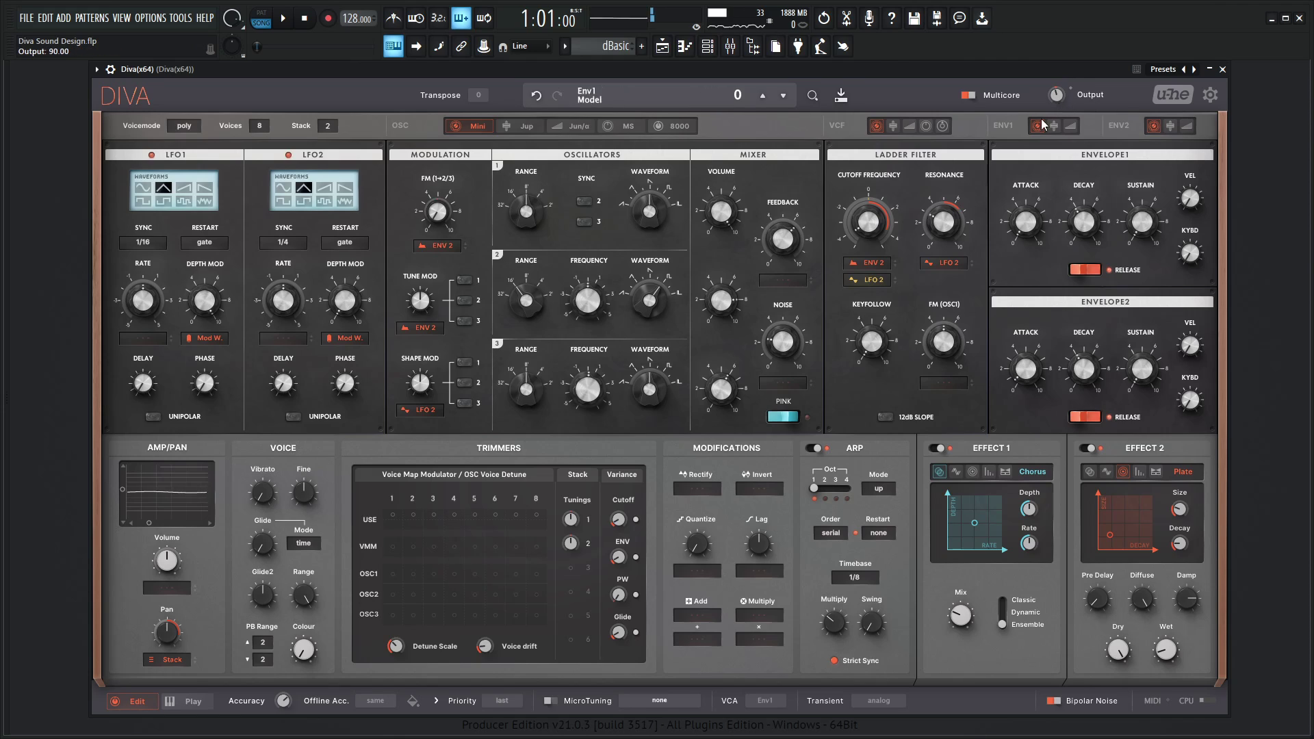
drag(943, 221, 946, 218)
drag(947, 264, 943, 178)
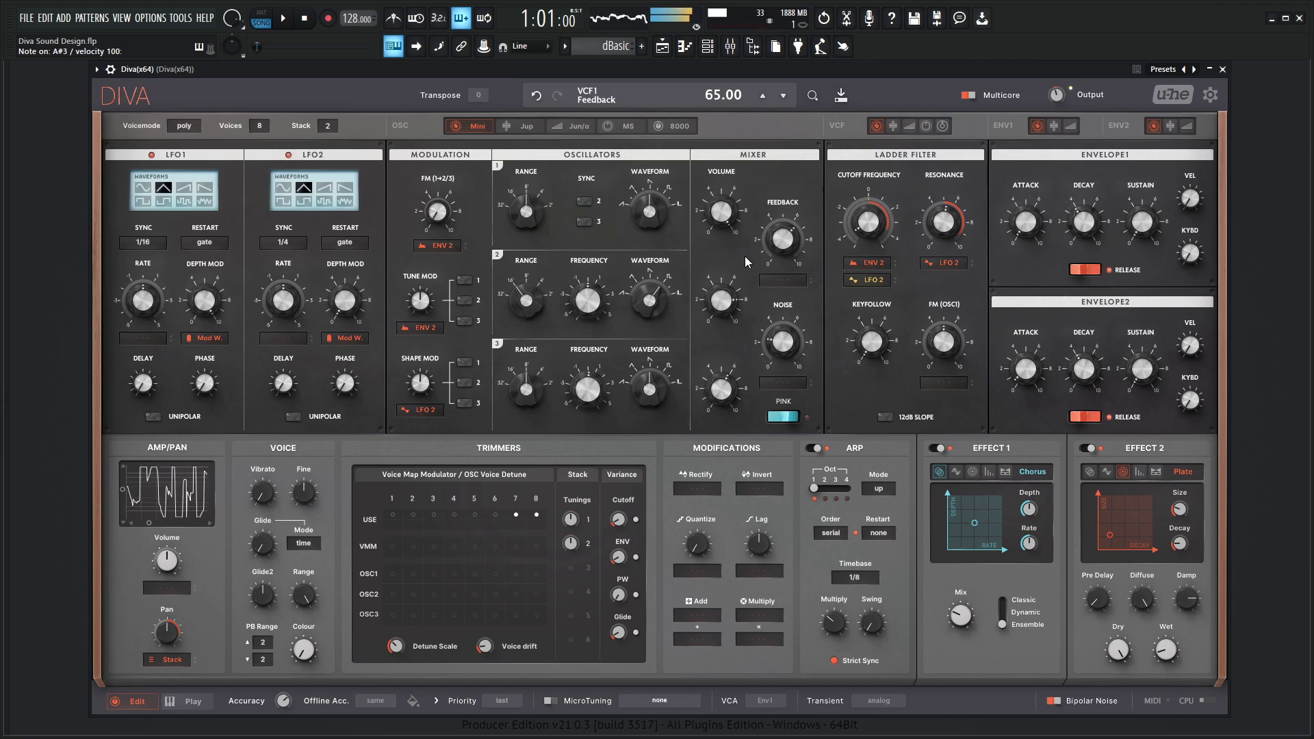
Step: Make LFO 2 unipolar, set the filter resonance to 47.00 and fine-tune its LFO 2 modulation depth while the pattern plays
click(296, 417)
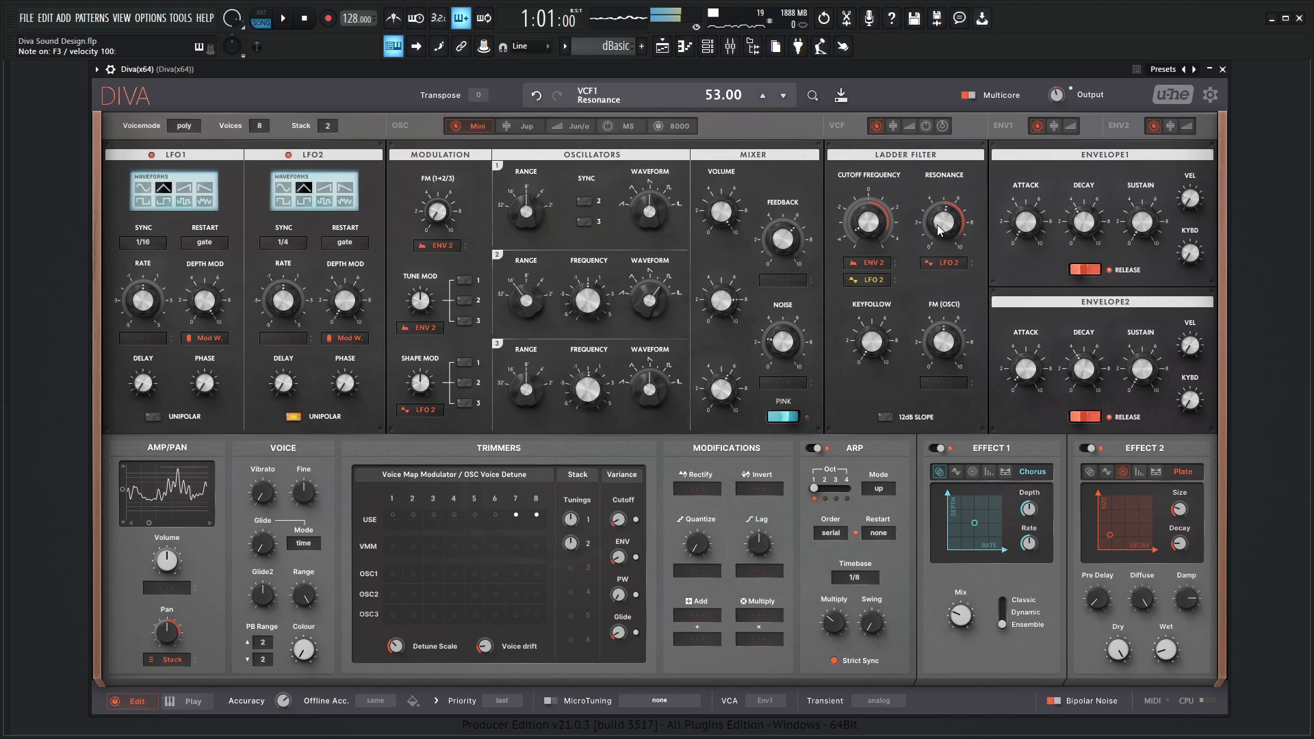
drag(939, 230, 934, 251)
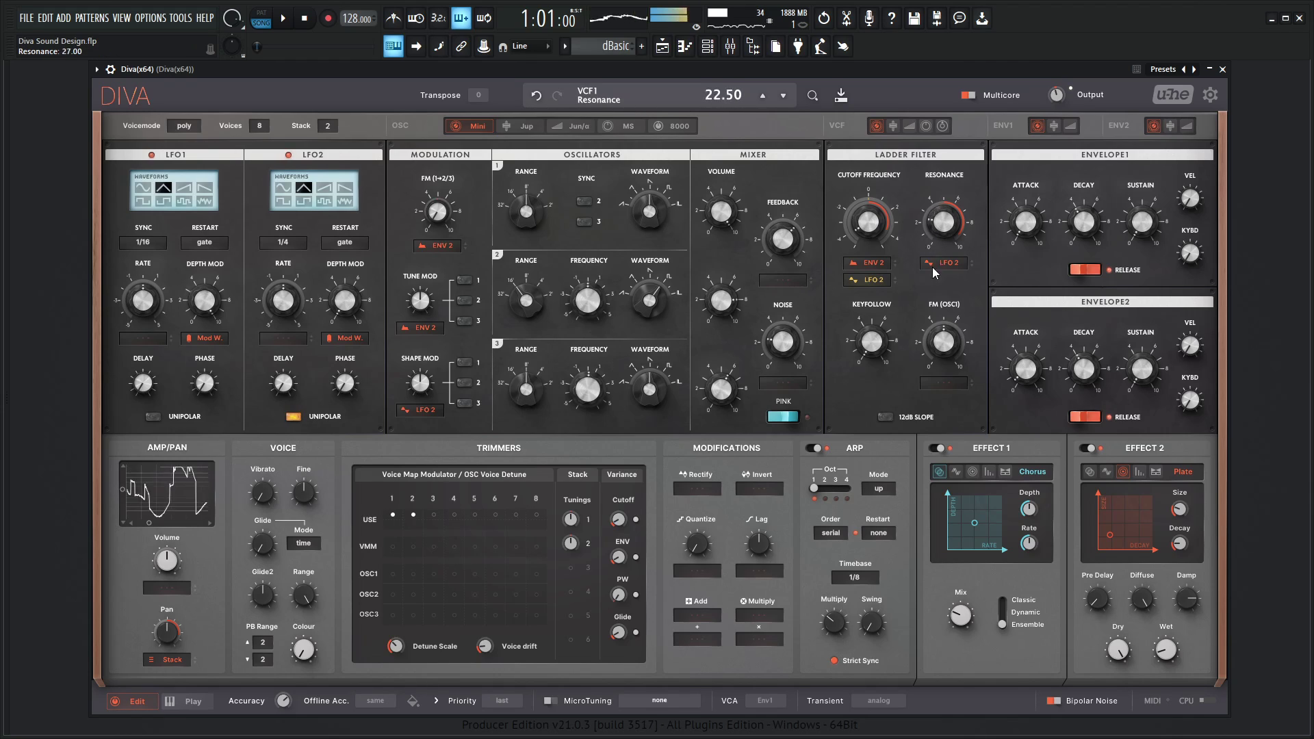
mouse_move(936, 276)
mouse_down()
mouse_move(936, 287)
mouse_move(951, 274)
mouse_up()
key(space)
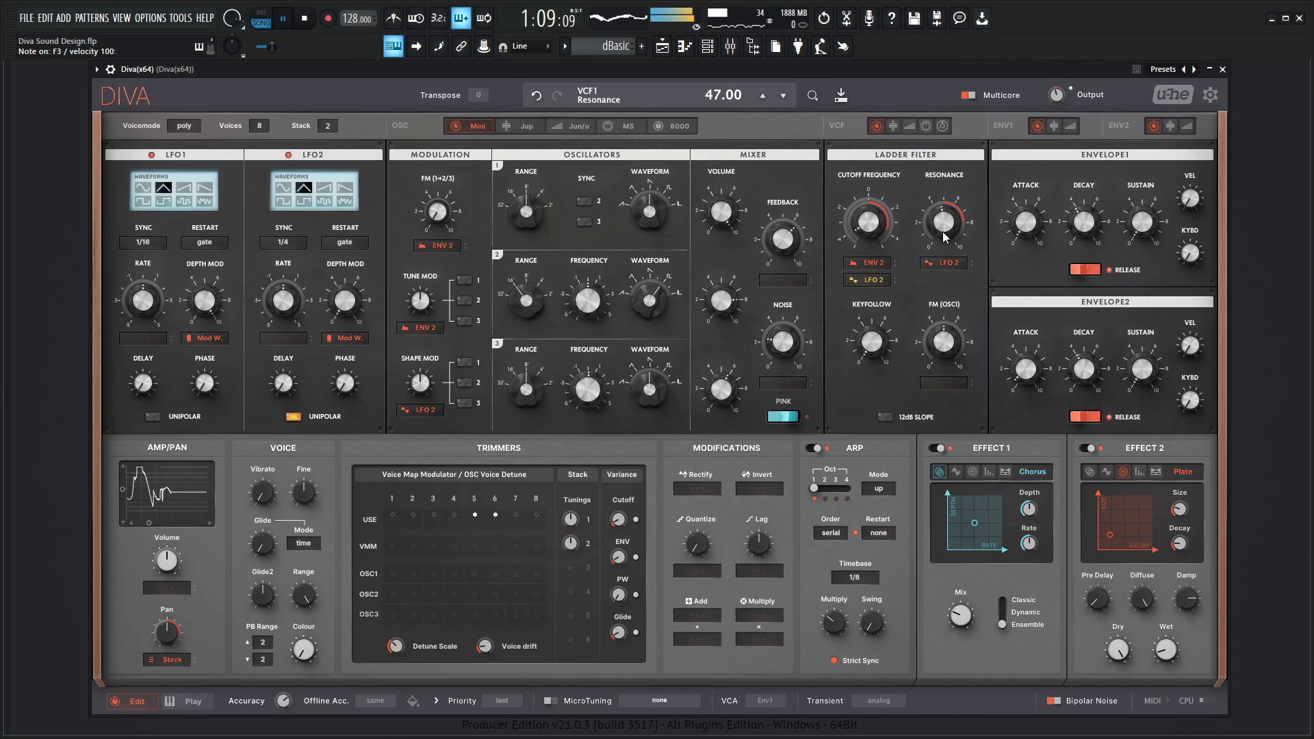
mouse_move(954, 260)
mouse_down()
mouse_move(949, 271)
mouse_move(944, 259)
mouse_up()
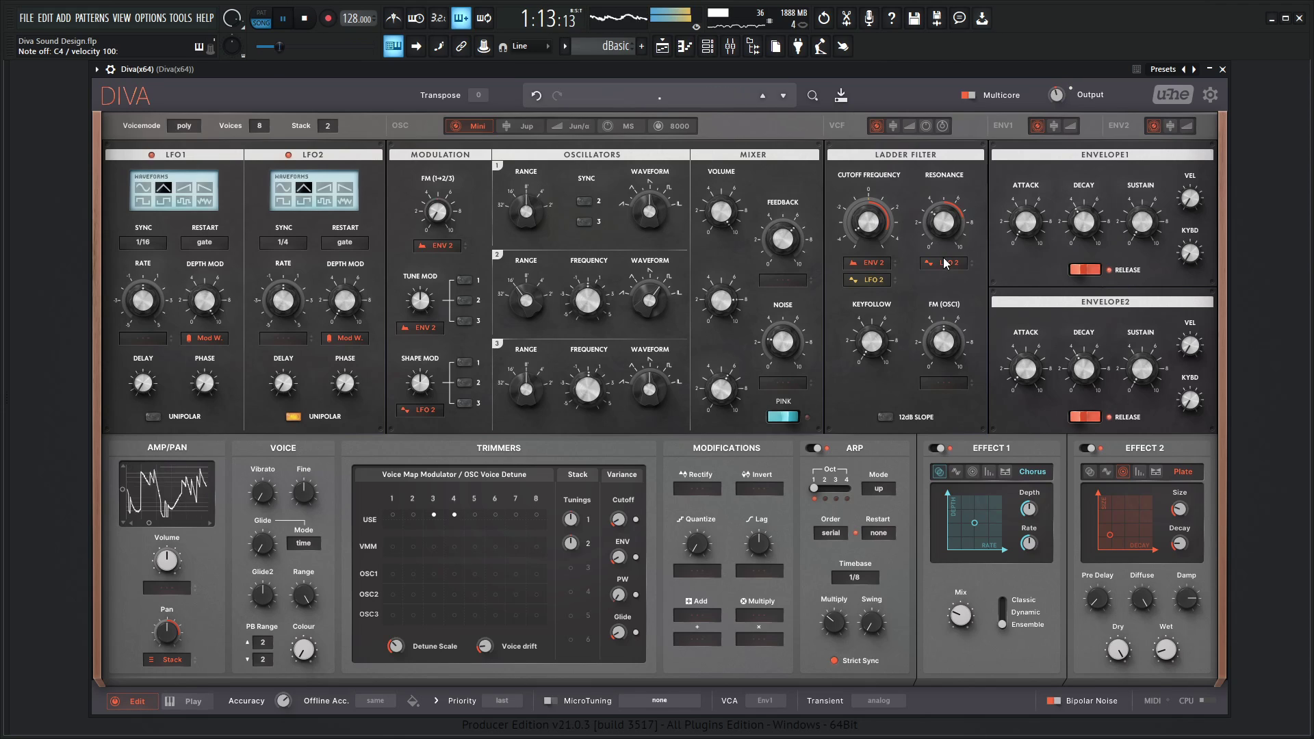
Step: Fine-tune the cutoff's ENV 2 modulation depth and the decay of both envelopes during playback
drag(873, 264, 876, 264)
mouse_move(1085, 369)
mouse_down()
mouse_move(1088, 378)
mouse_move(1085, 366)
mouse_up()
mouse_move(1086, 228)
mouse_down()
mouse_move(1081, 246)
mouse_move(1079, 233)
mouse_up()
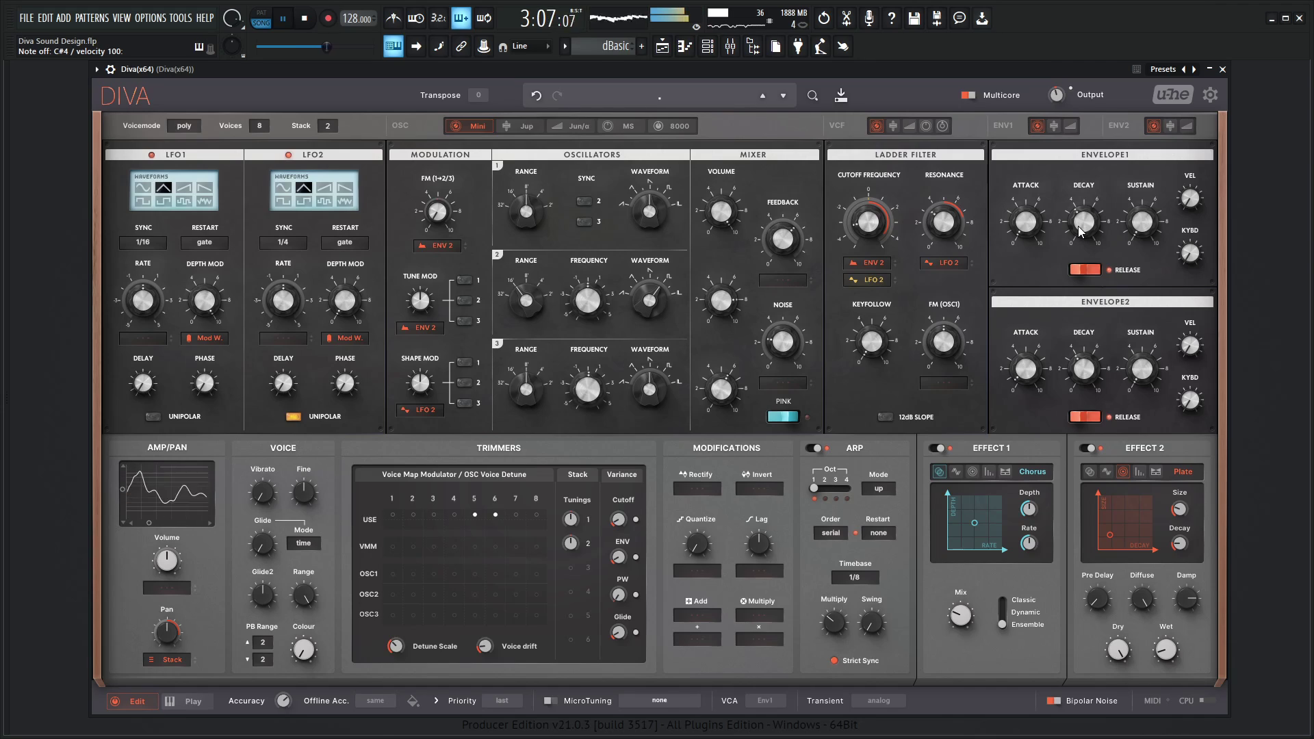
Step: Stop the pattern and review the Envelope 2 decay, the cutoff's ENV 2 modulation depth and the mixer settings
key(space)
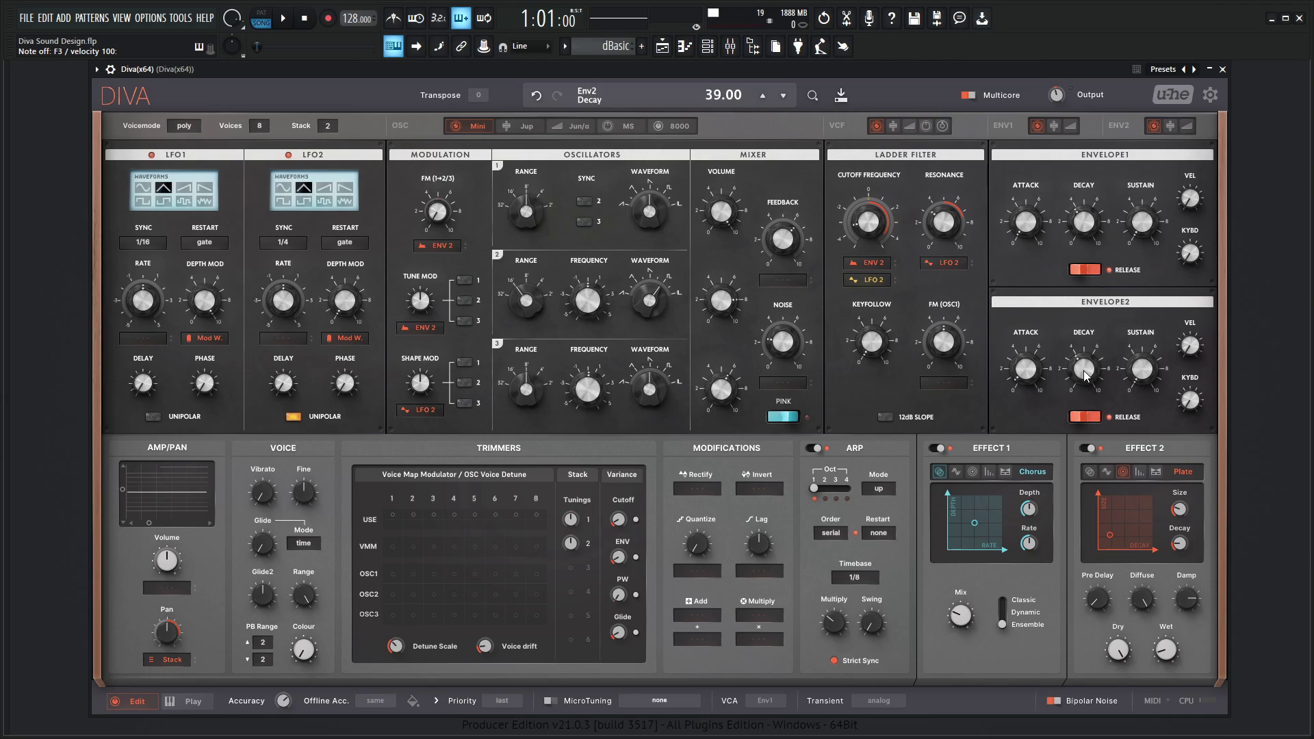
scroll(1073, 237, down, 1)
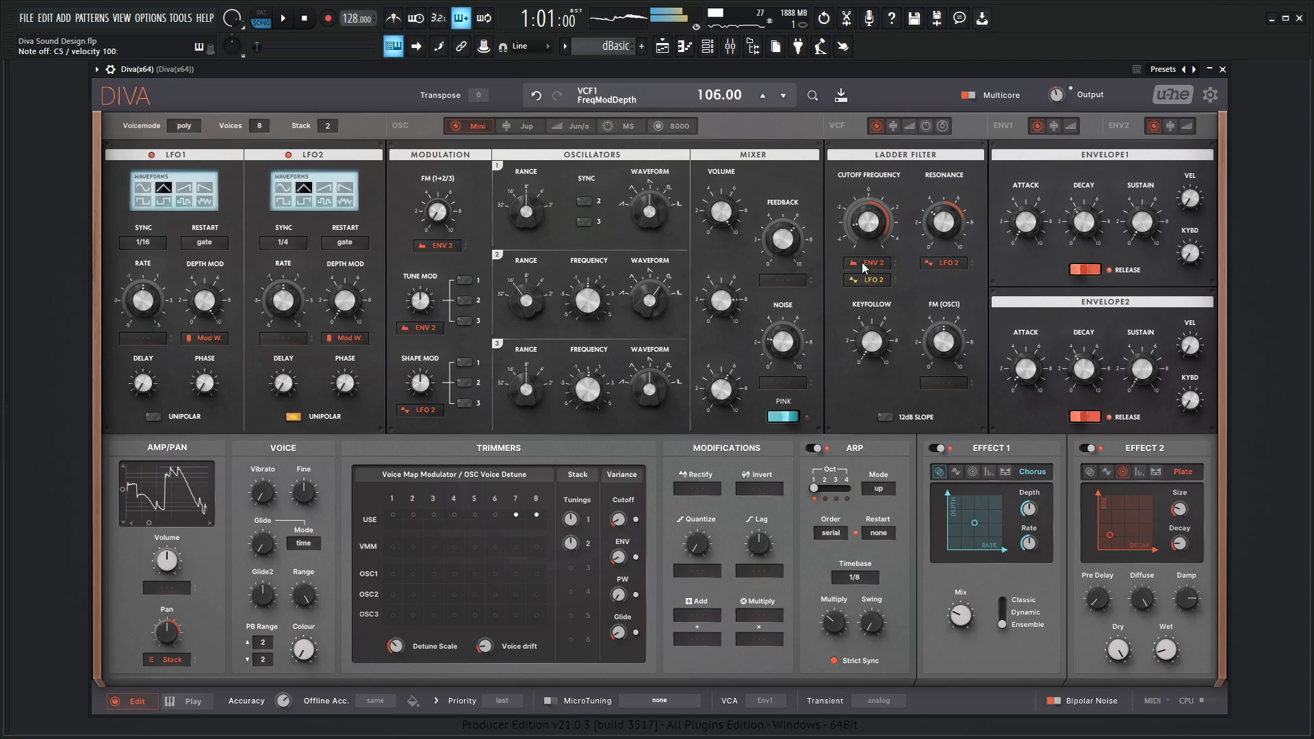
mouse_move(785, 238)
mouse_down()
mouse_move(784, 210)
mouse_move(791, 244)
mouse_up()
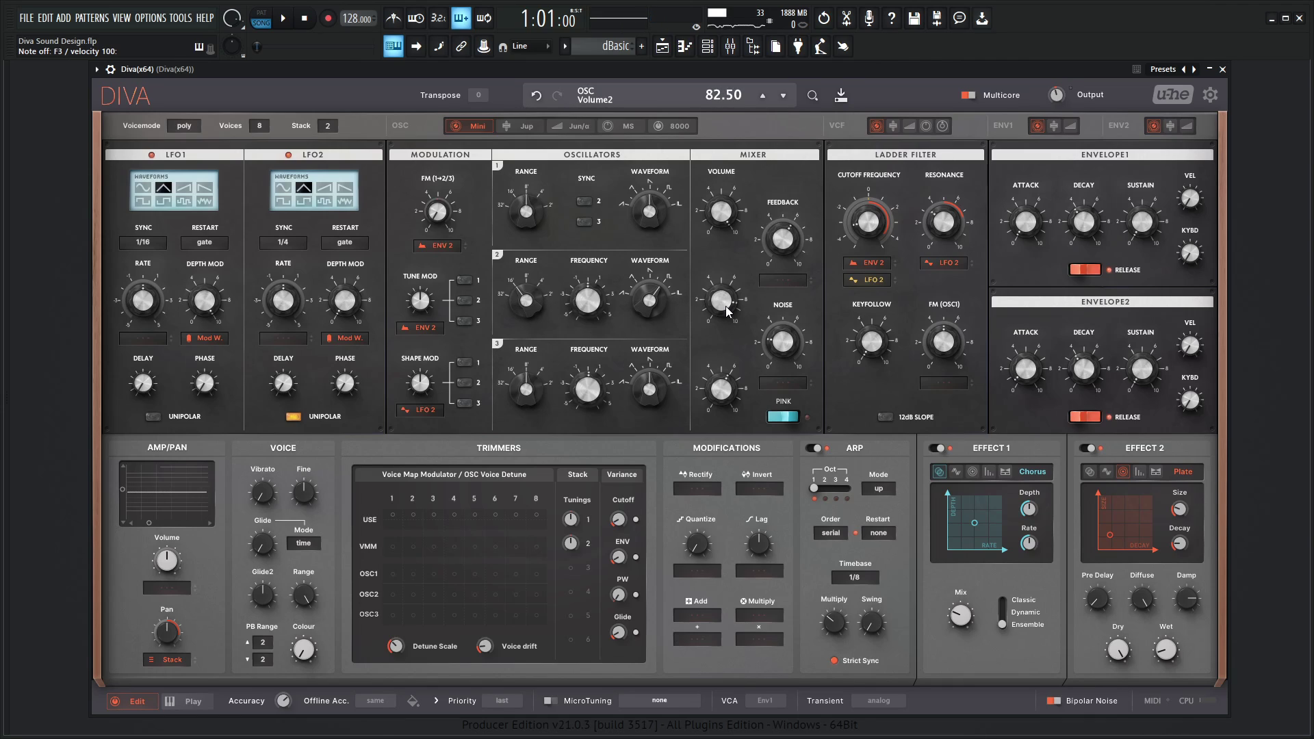
Step: Restart the pattern, set the filter resonance to 19.00 and fine-tune its LFO 2 modulation depth
key(space)
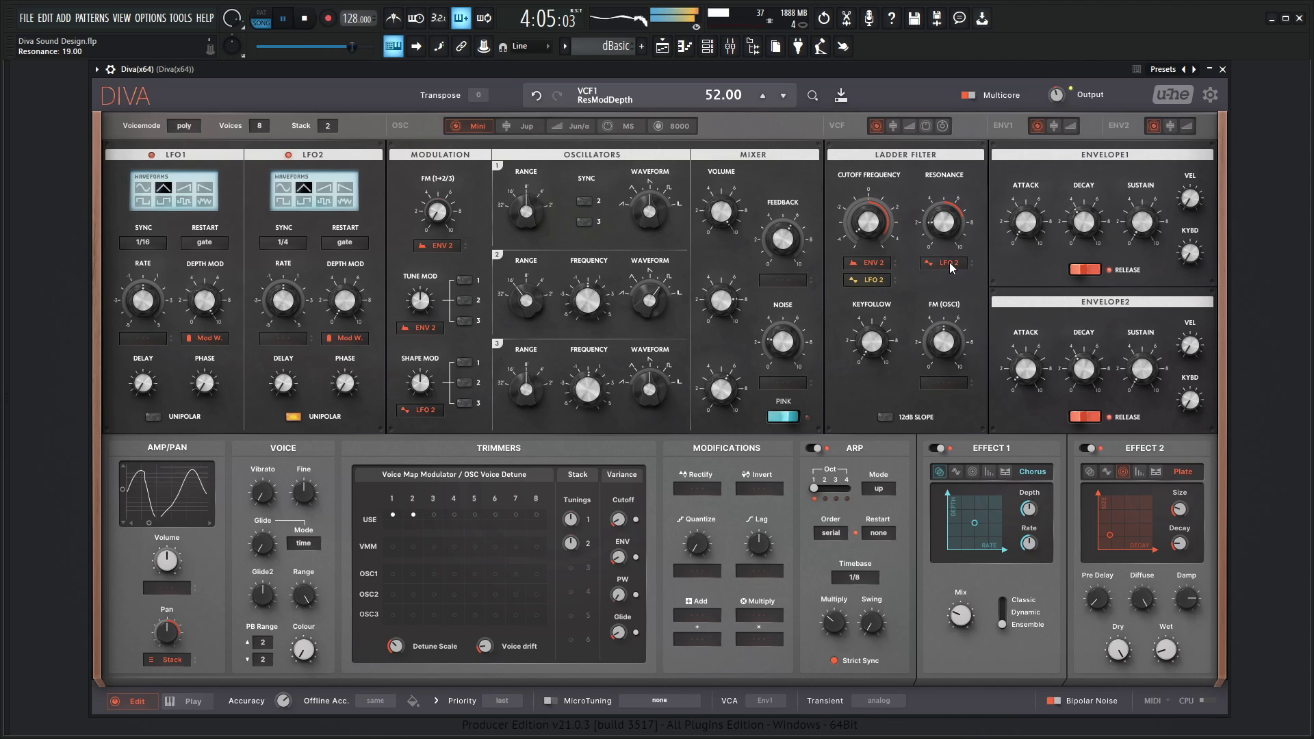
mouse_move(951, 263)
mouse_down()
mouse_move(947, 250)
mouse_move(947, 270)
mouse_up()
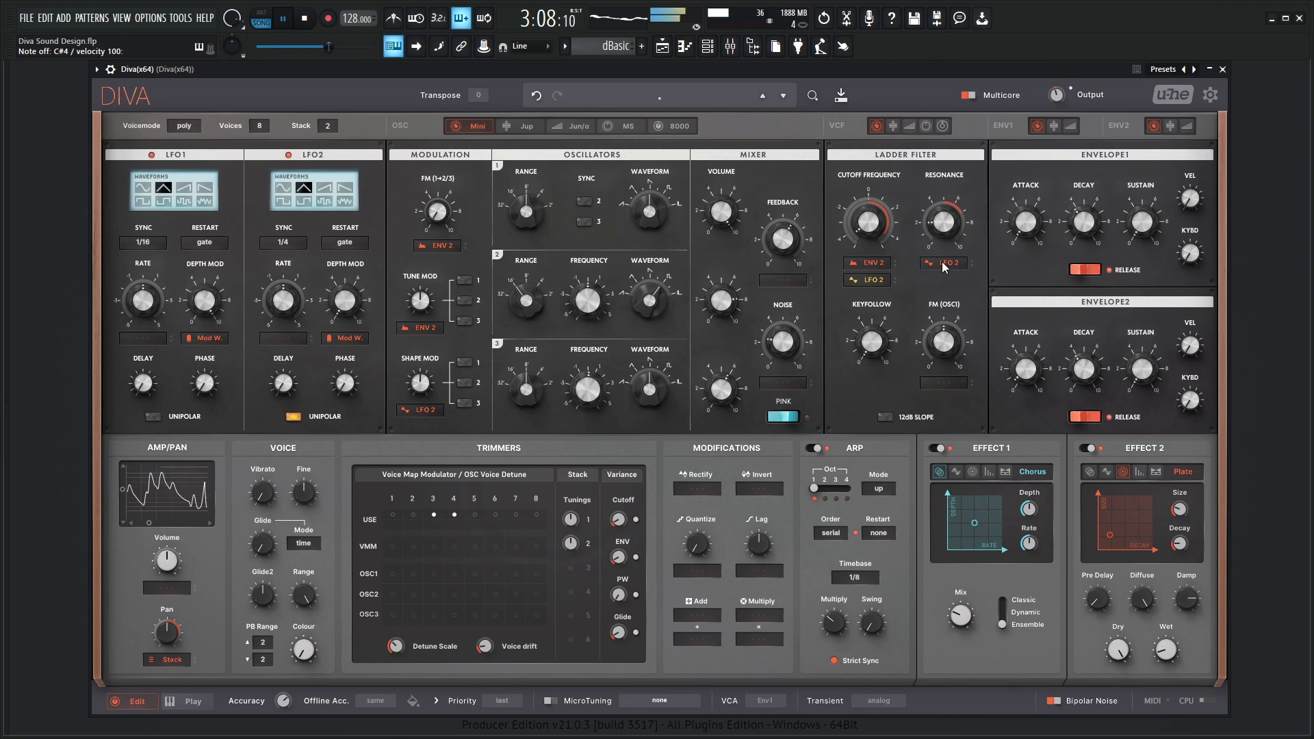
Step: Set the cutoff's ENV 2 modulation depth to 64.00 and the cutoff frequency to 50.50, and stop playback
mouse_move(876, 280)
mouse_down()
mouse_move(883, 294)
mouse_move(879, 277)
mouse_up()
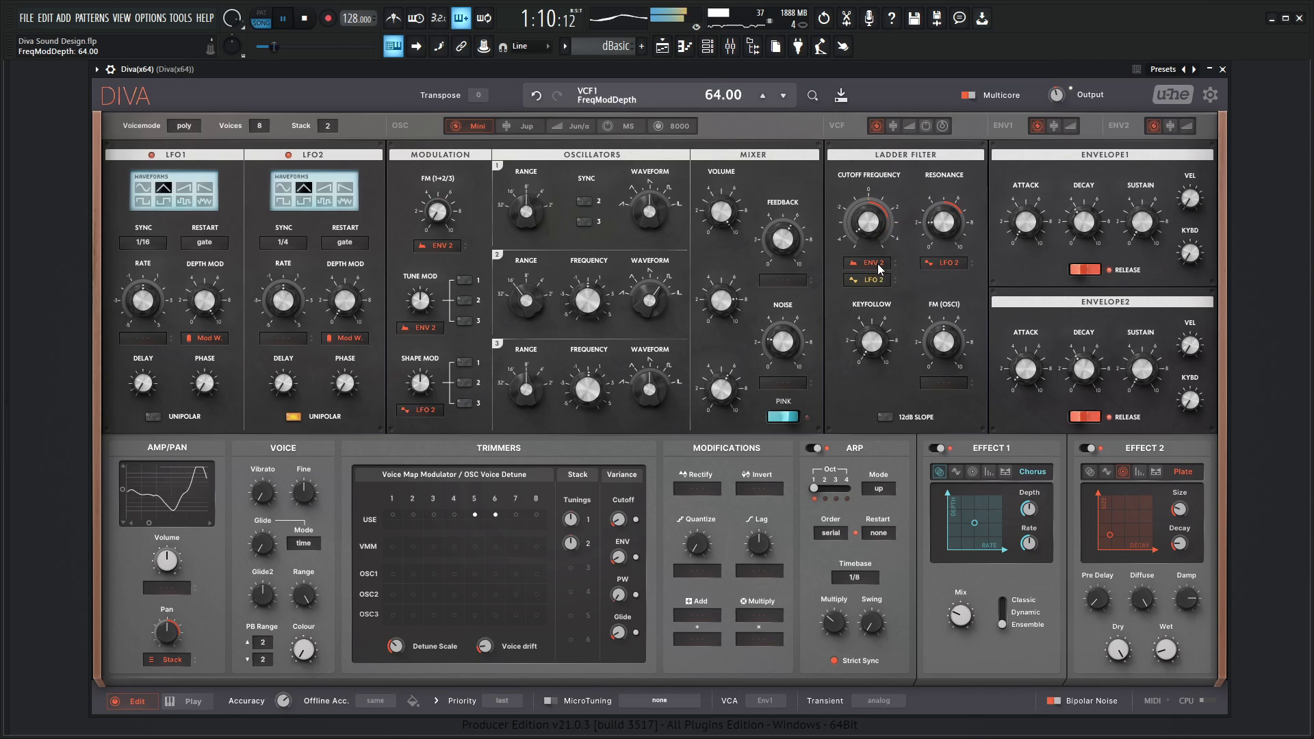
drag(869, 233, 867, 216)
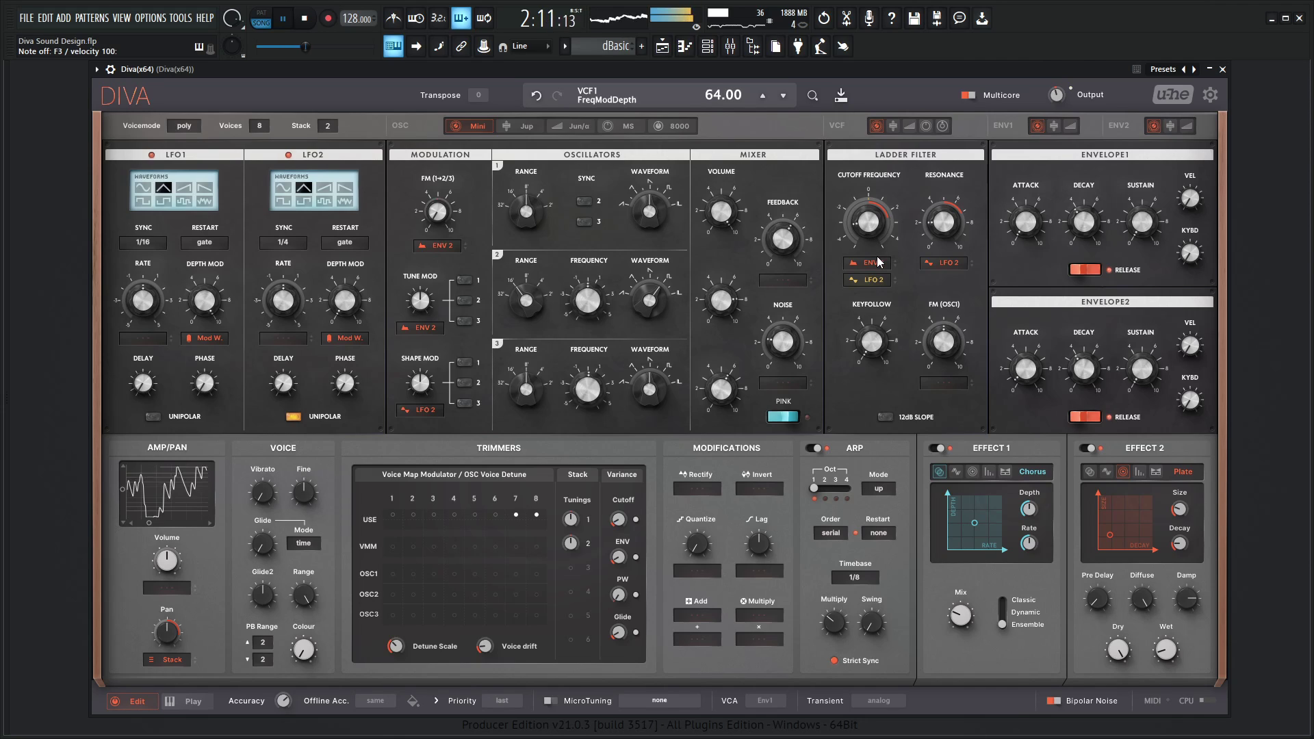
key(space)
mouse_move(888, 218)
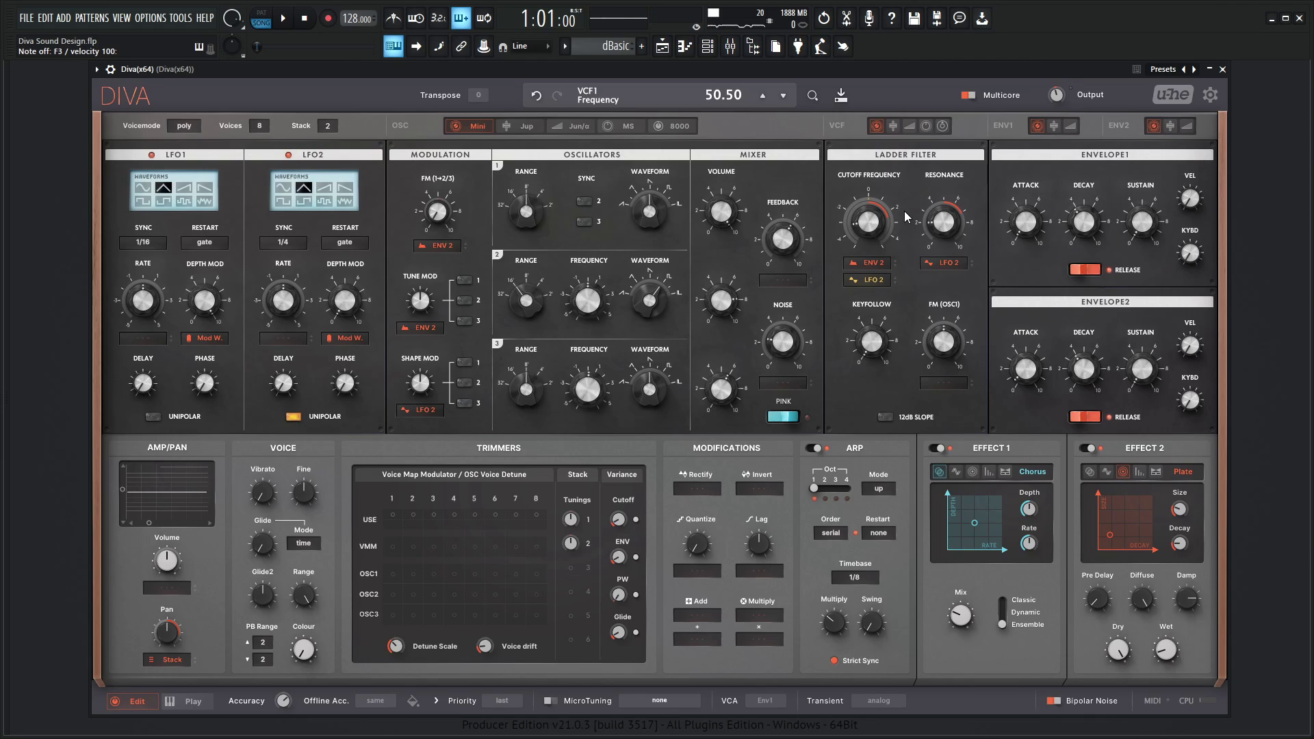
Step: Audition the sound with a few single notes and a short playback of the pattern
key(v)
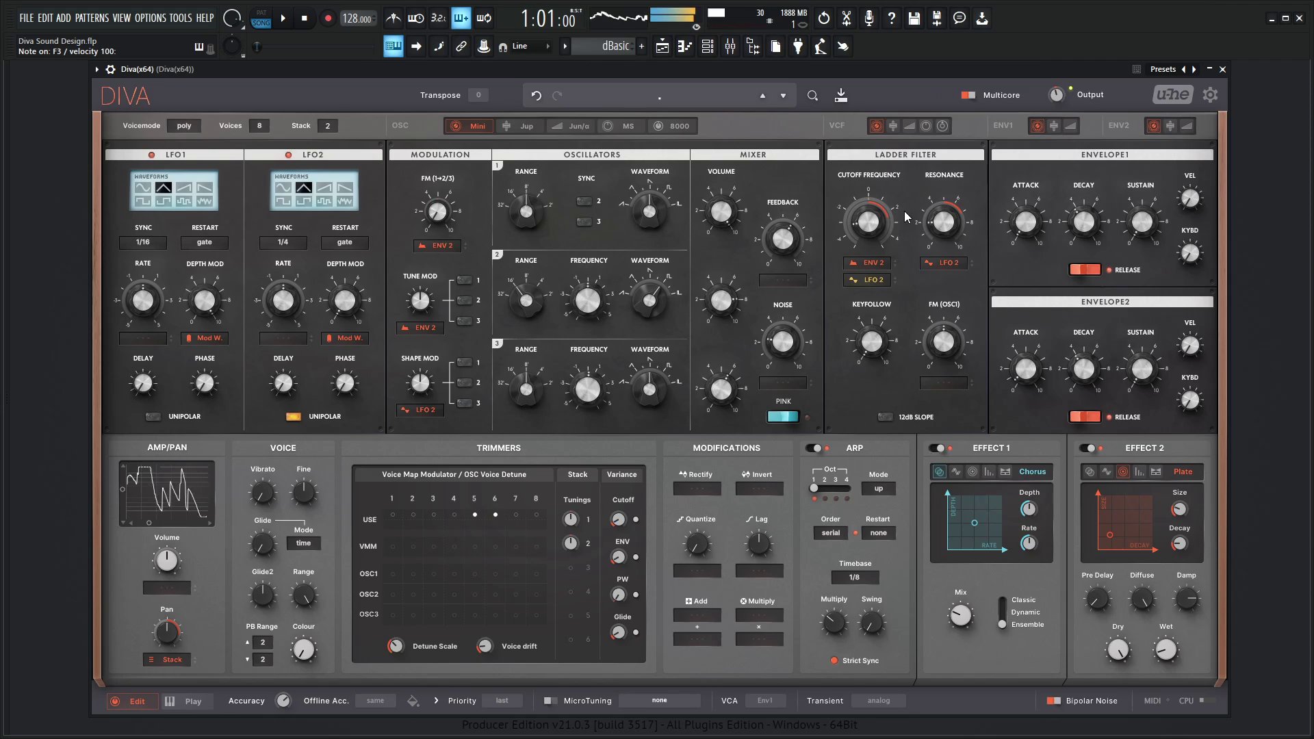
key(q)
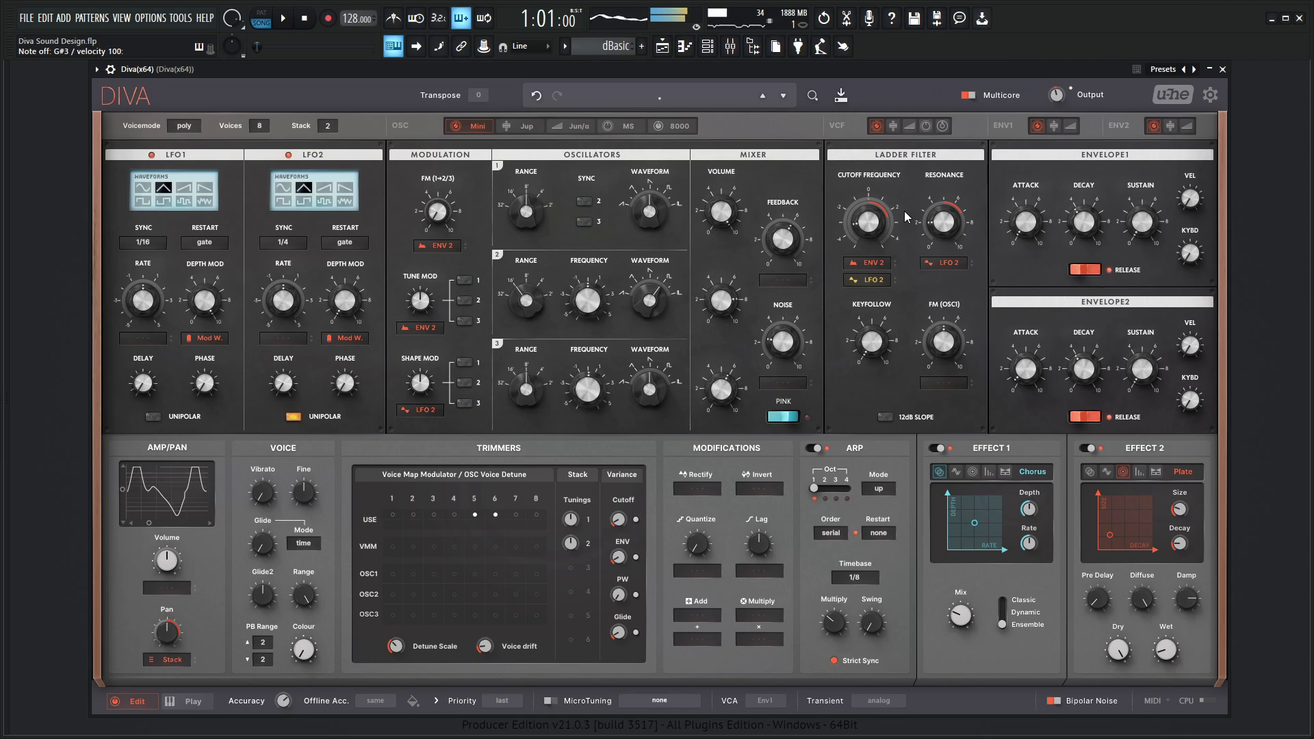
key(v)
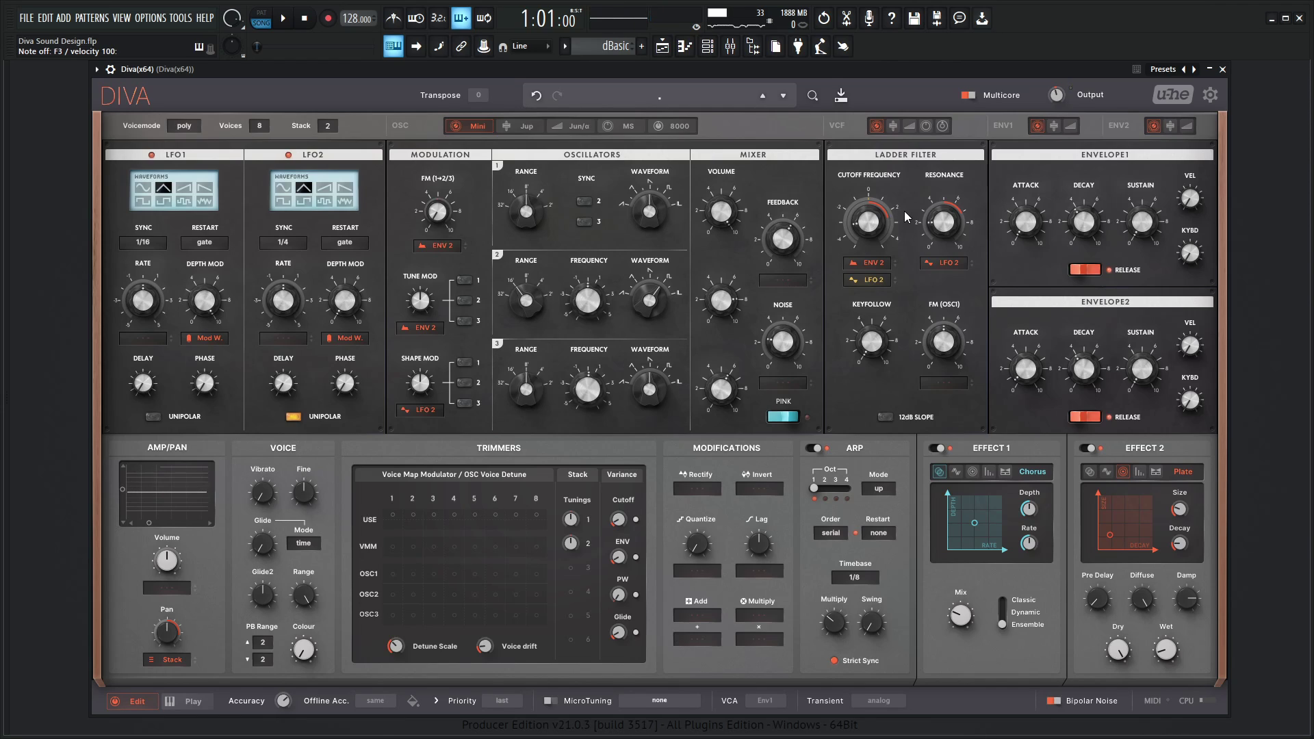
key(space)
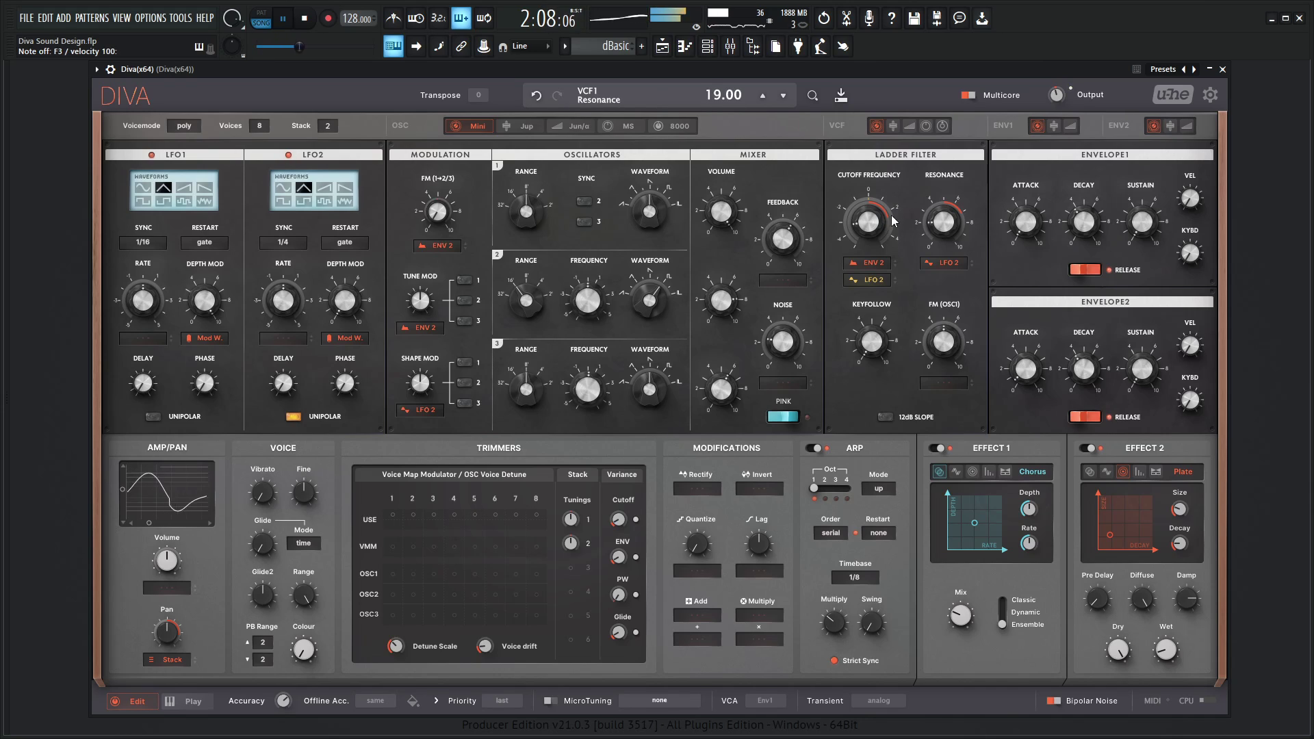
key(space)
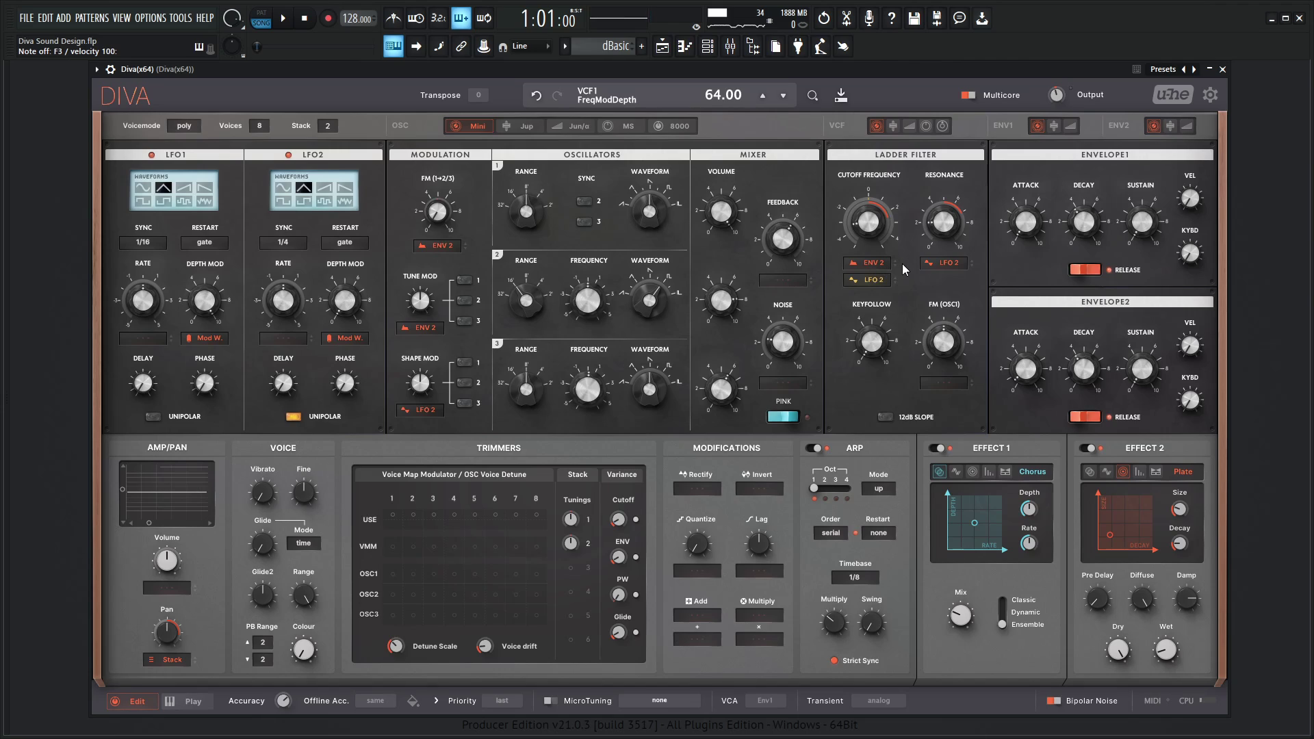